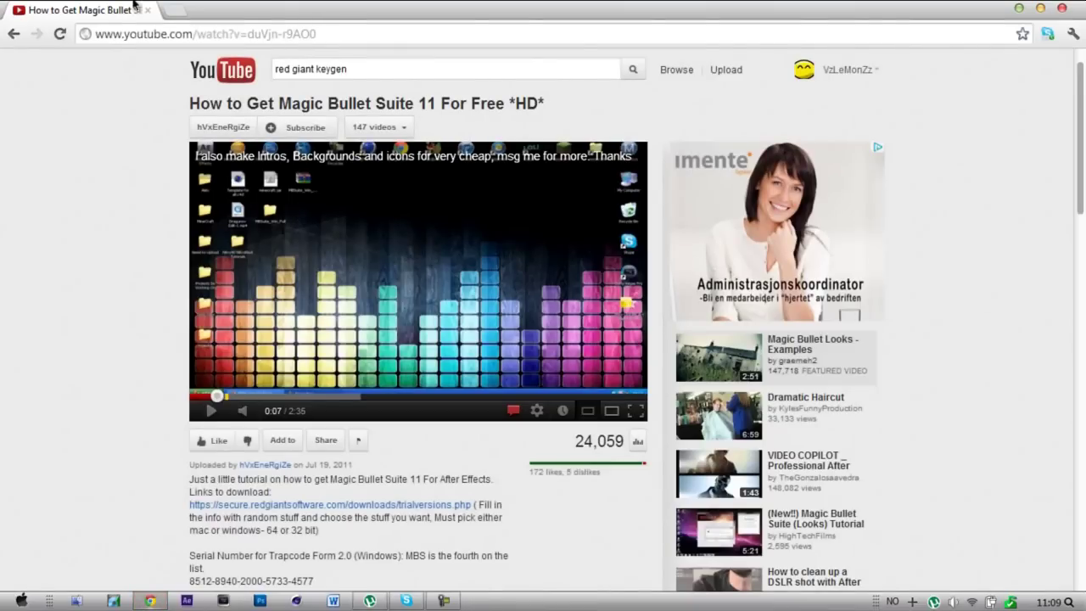
# Open a new Chrome tab next to the Magic Bullet Suite YouTube tutorial
pyautogui.click(169, 12)
# Load redgiantsoftware.com in the new tab and reveal its Products menu
pyautogui.write('youtube')
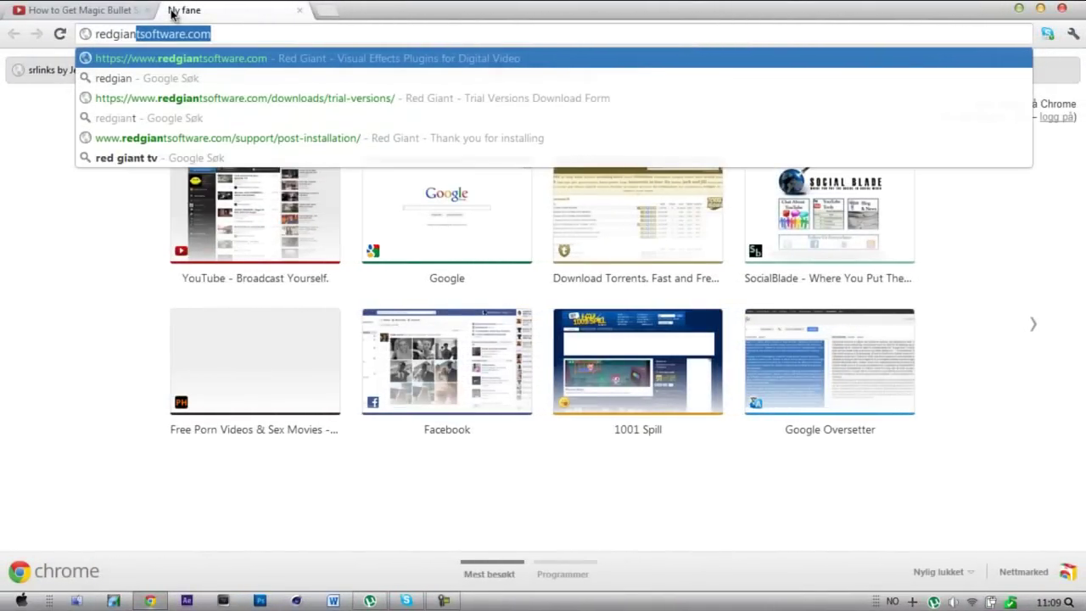
pyautogui.press('Return')
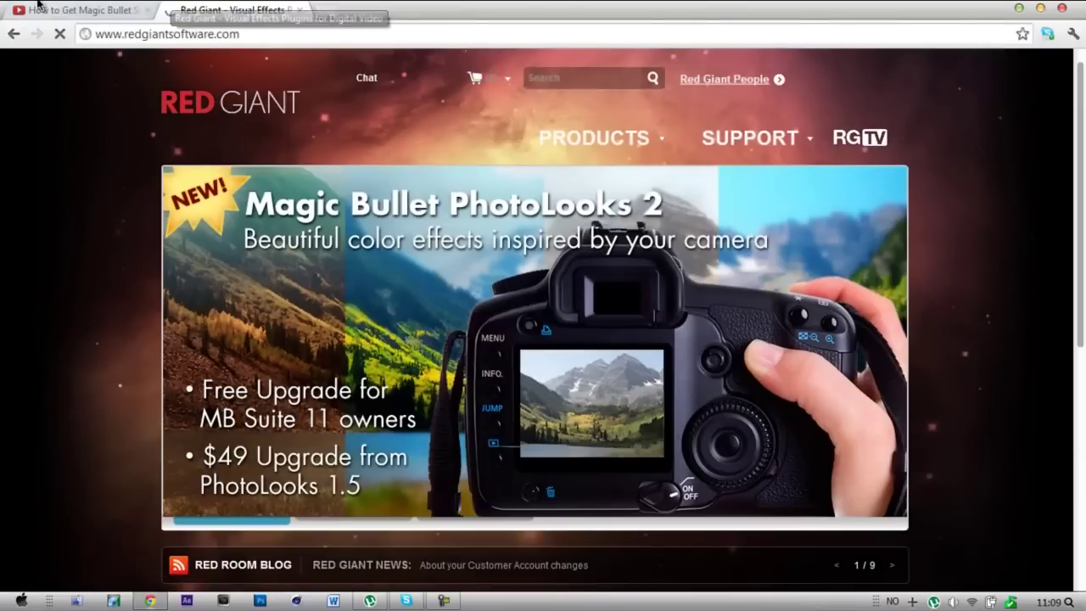
pyautogui.moveTo(249, 34); pyautogui.dragTo(93, 29)
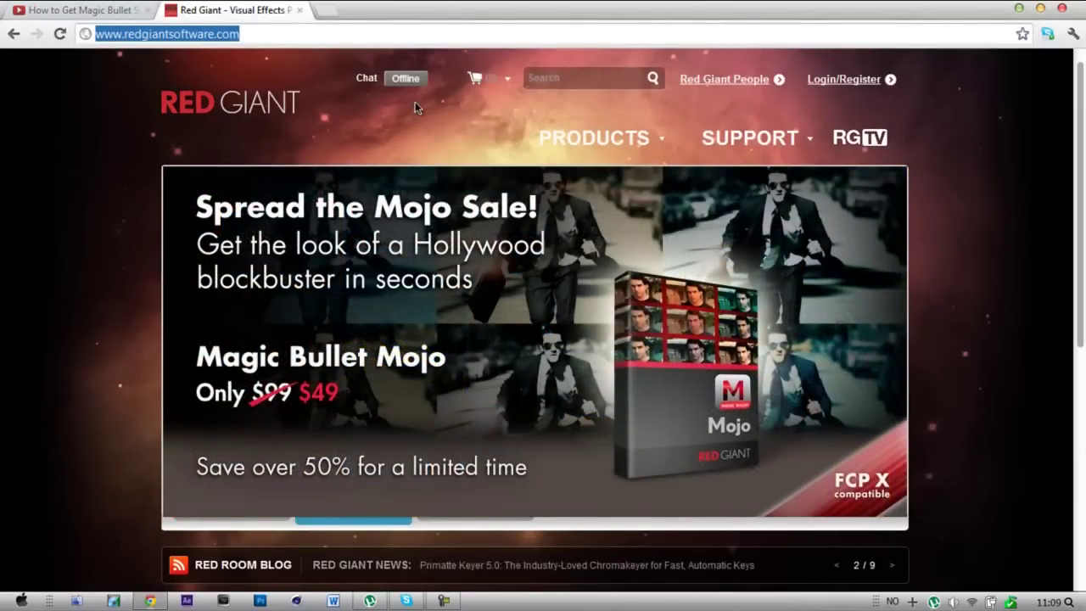
pyautogui.moveTo(594, 137)
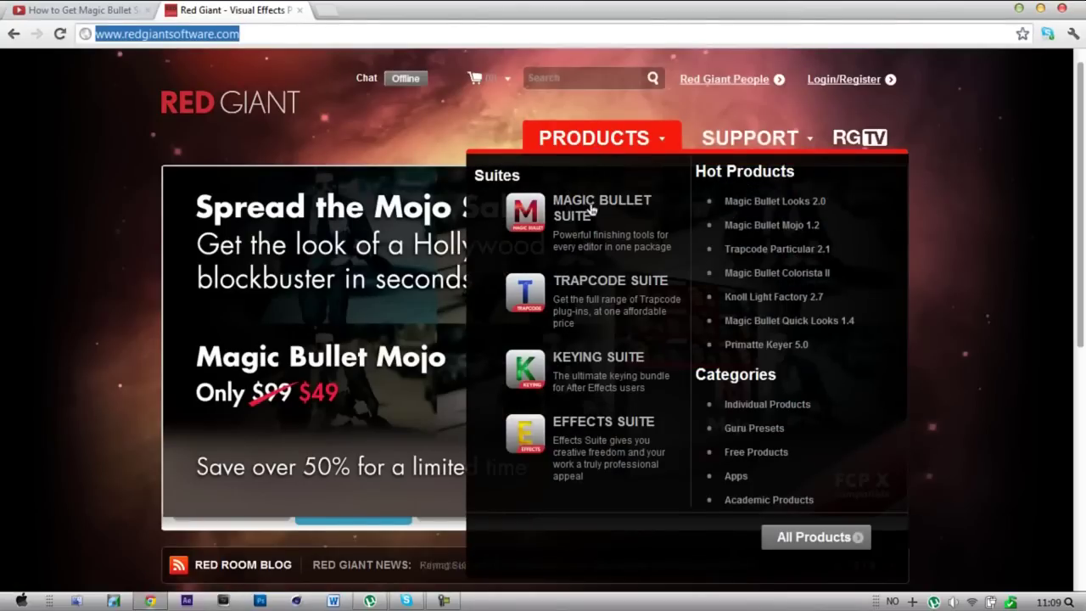
# Go to the Magic Bullet Suite 11.4 product page and open its Free Trial registration form
pyautogui.click(527, 212)
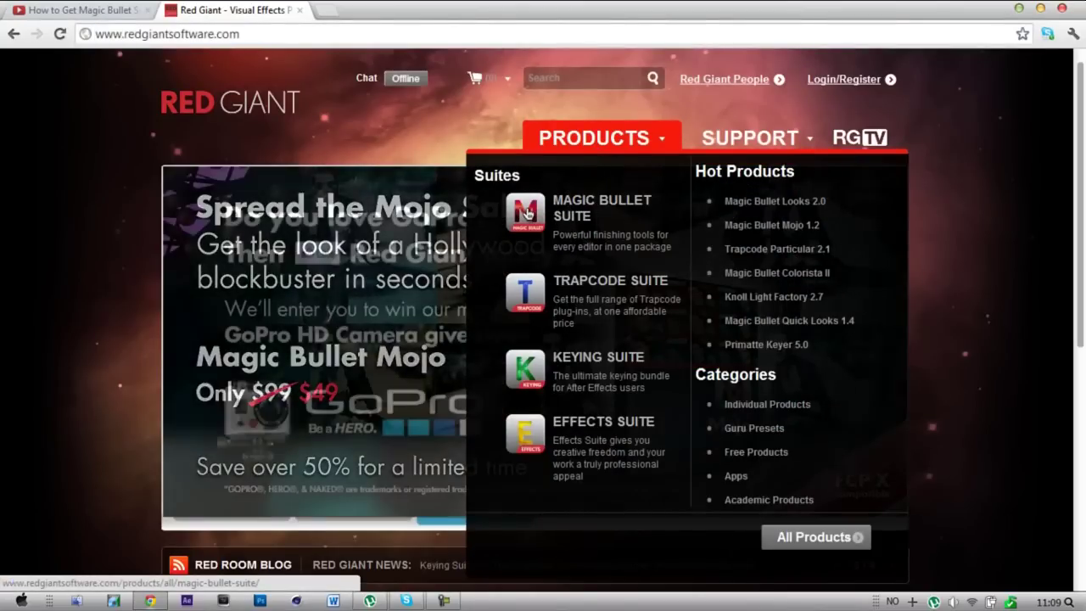
pyautogui.click(527, 212)
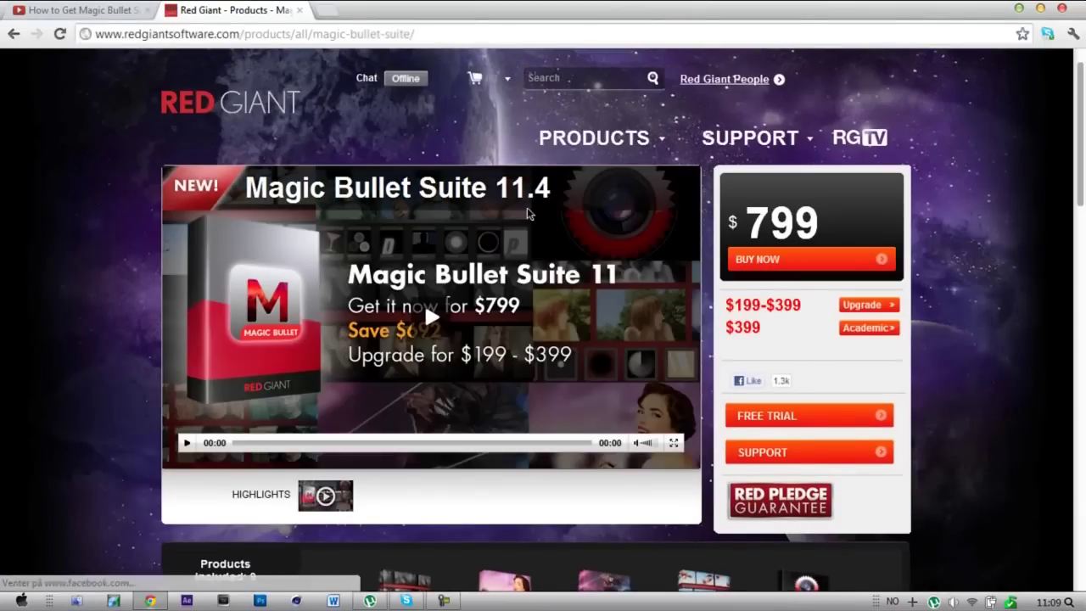
pyautogui.scroll(-3, 527, 214)
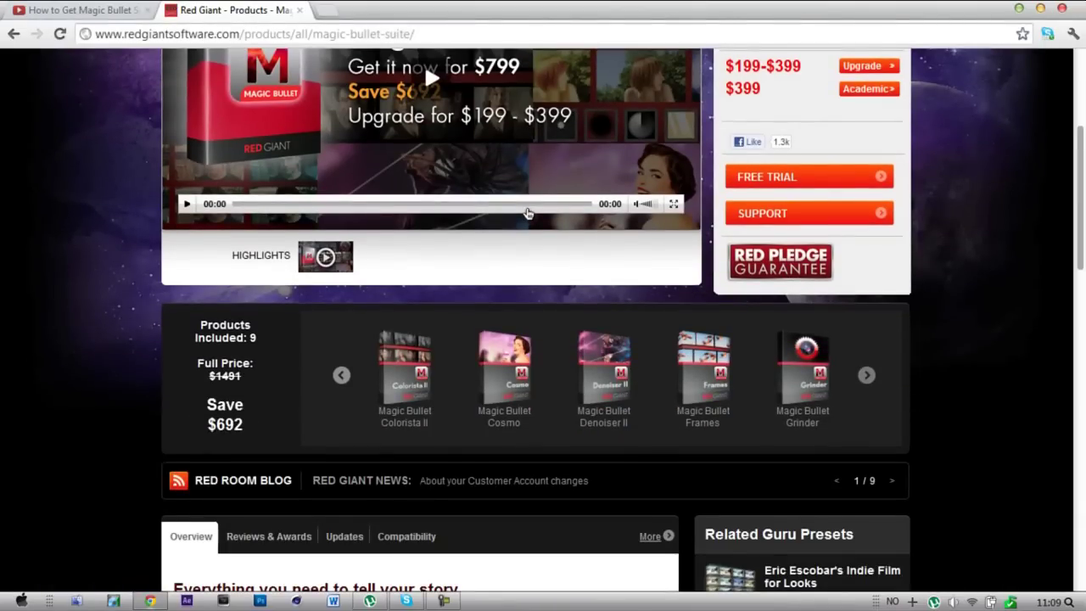
pyautogui.scroll(2, 527, 214)
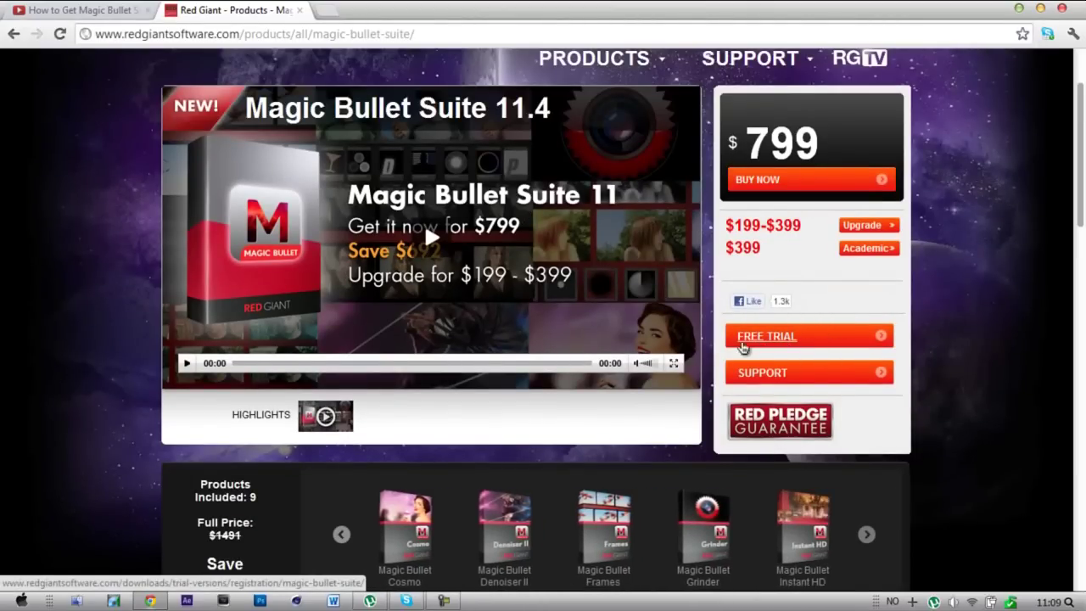
pyautogui.click(777, 337)
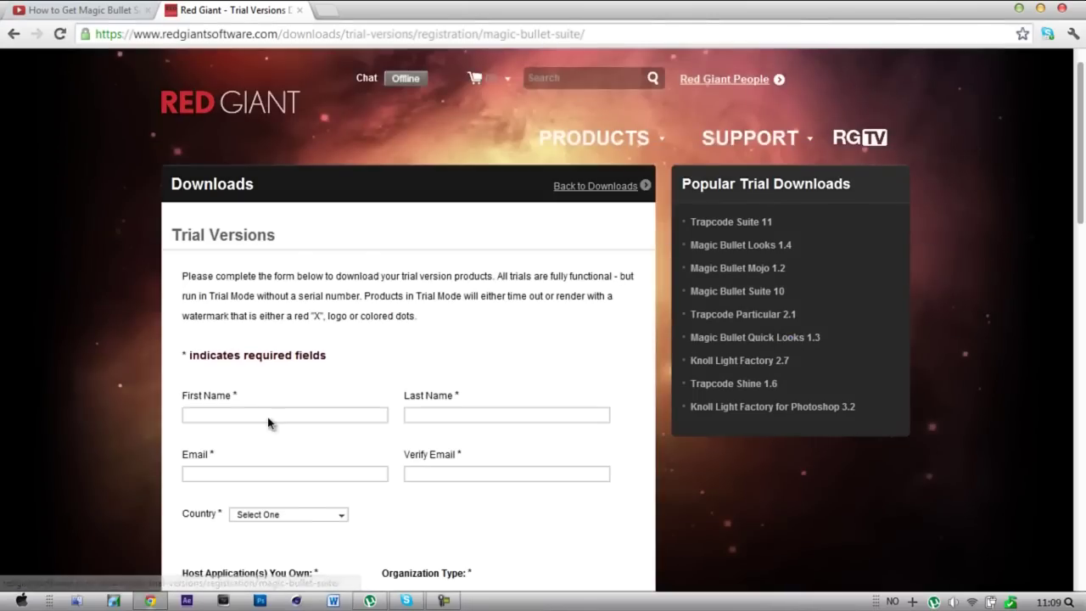
# Autofill the first name, last name and e-mail, then copy the e-mail into Verify Email
pyautogui.click(269, 421)
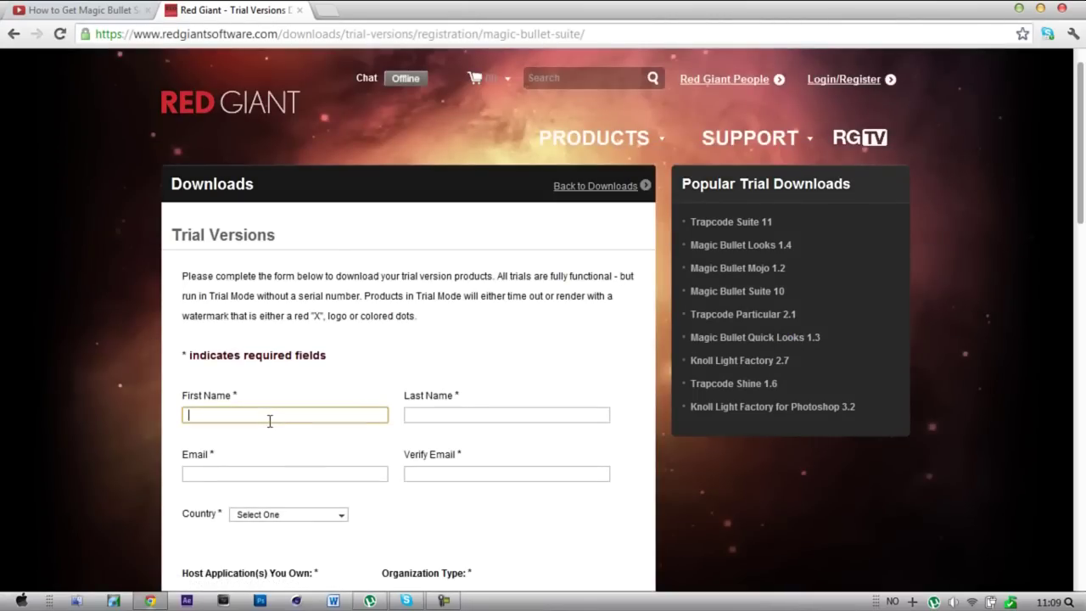
pyautogui.write('kjell')
pyautogui.click(257, 432)
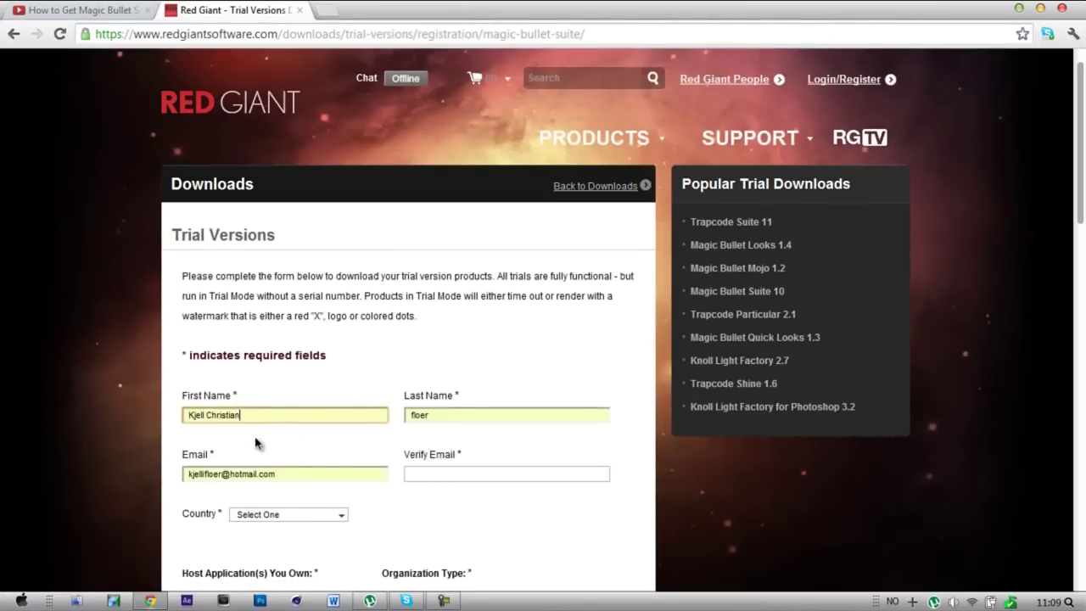
pyautogui.click(493, 479)
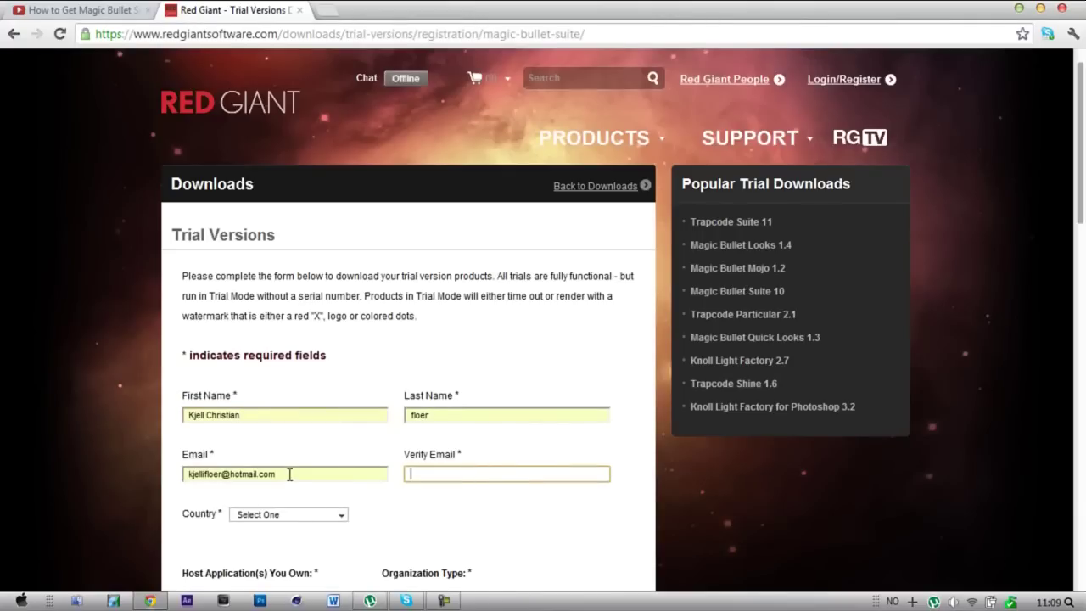
pyautogui.moveTo(290, 476); pyautogui.dragTo(115, 455)
pyautogui.hotkey('ctrl', 'c')
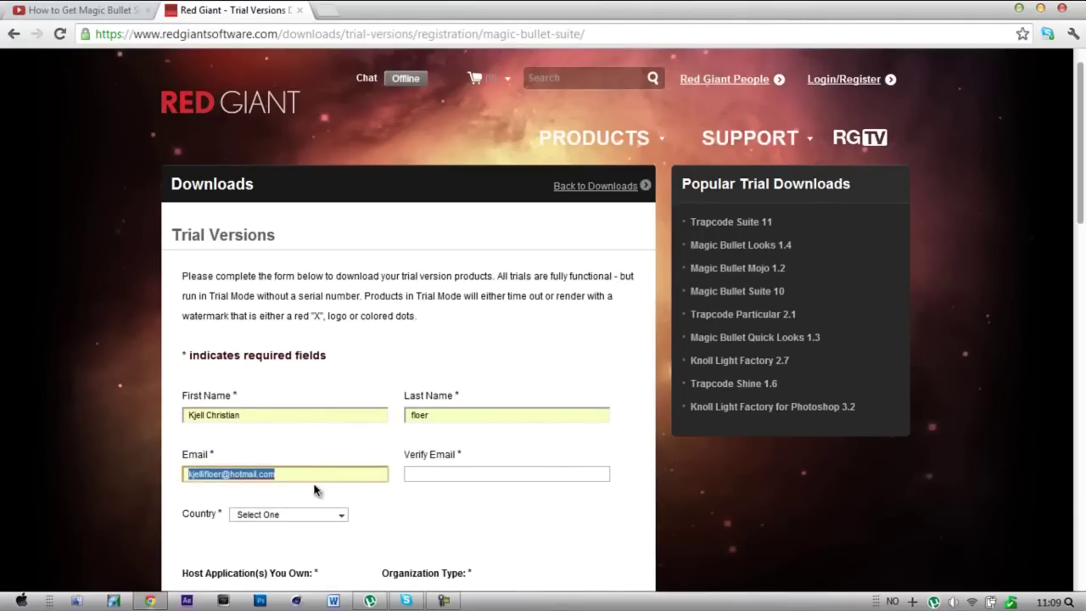
pyautogui.click(459, 470)
pyautogui.hotkey('ctrl', 'v')
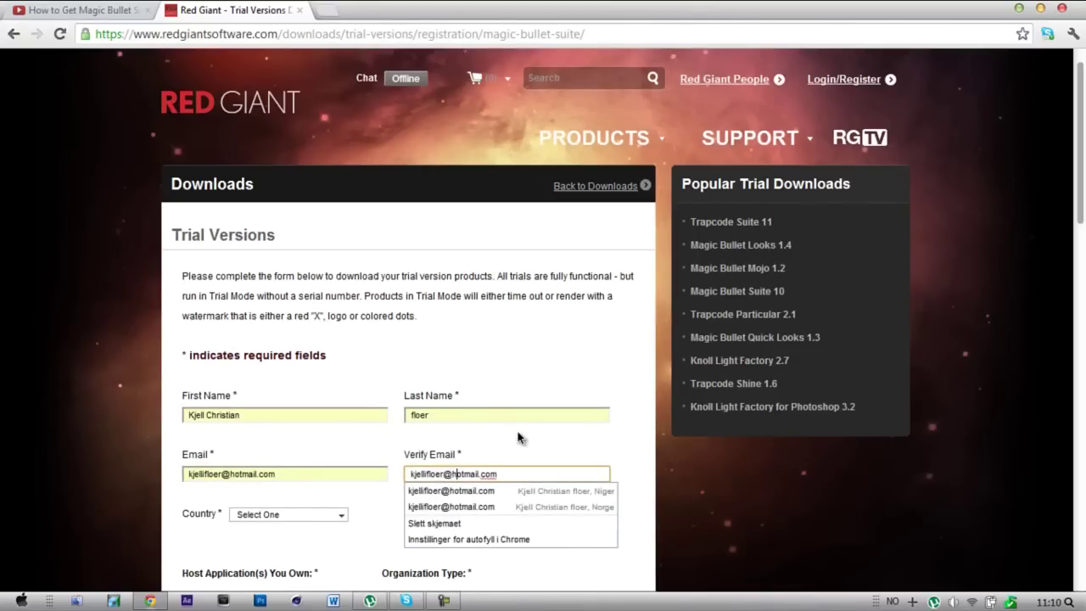
pyautogui.click(628, 578)
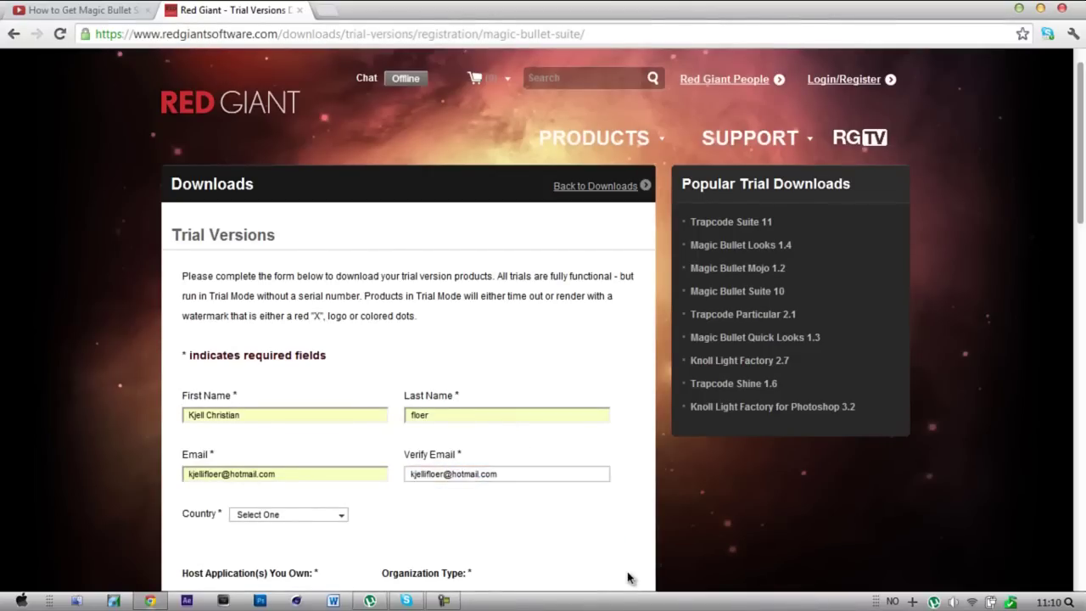
# Set the trial form's Country to Norway
pyautogui.scroll(-1, 414, 530)
pyautogui.click(340, 435)
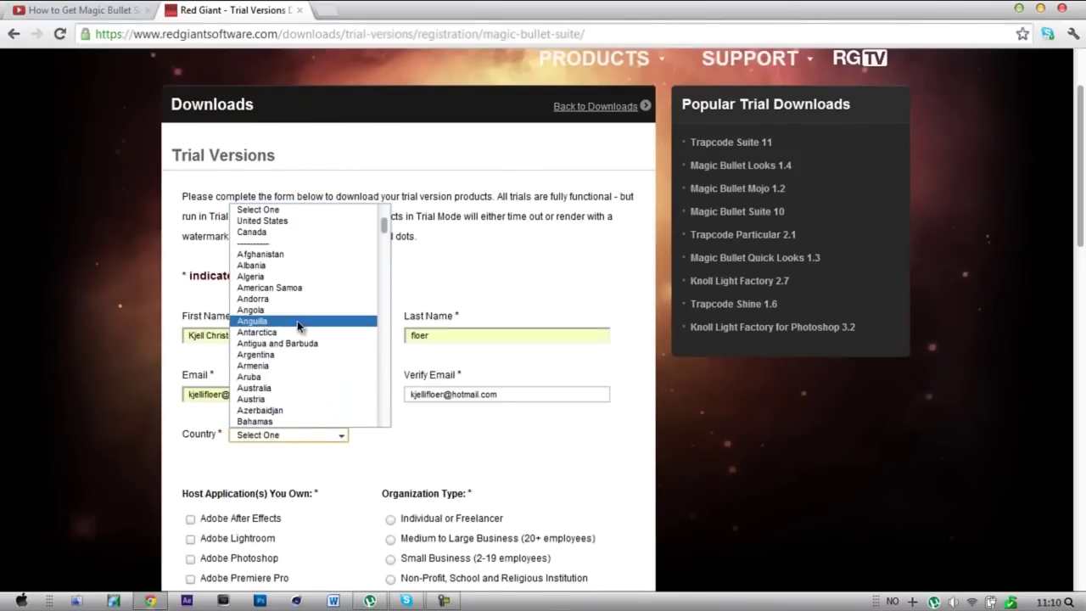
pyautogui.write('norw')
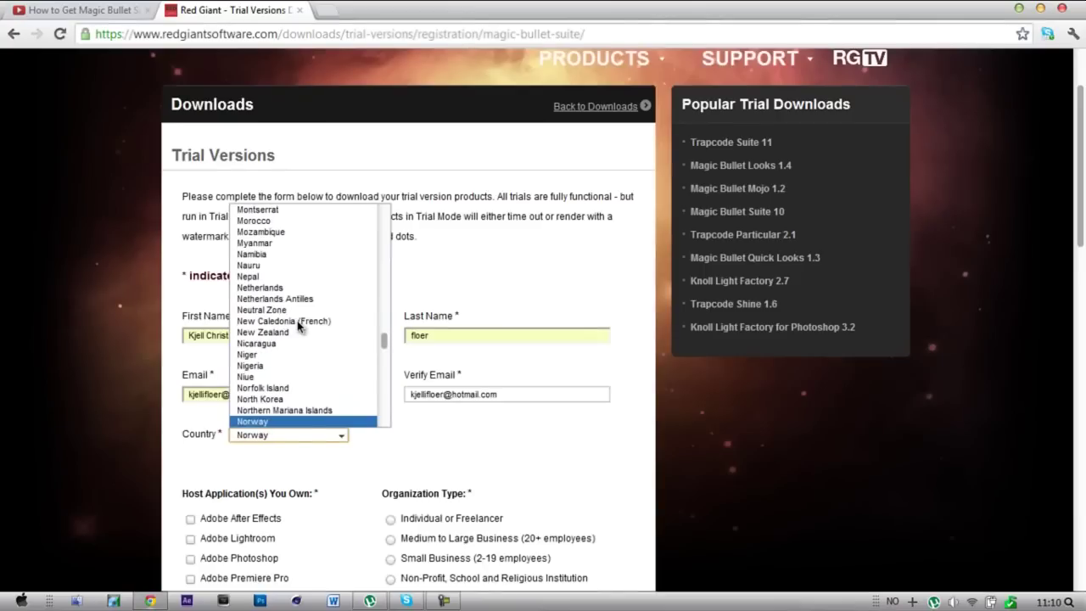
pyautogui.press('Return')
pyautogui.scroll(-2, 282, 497)
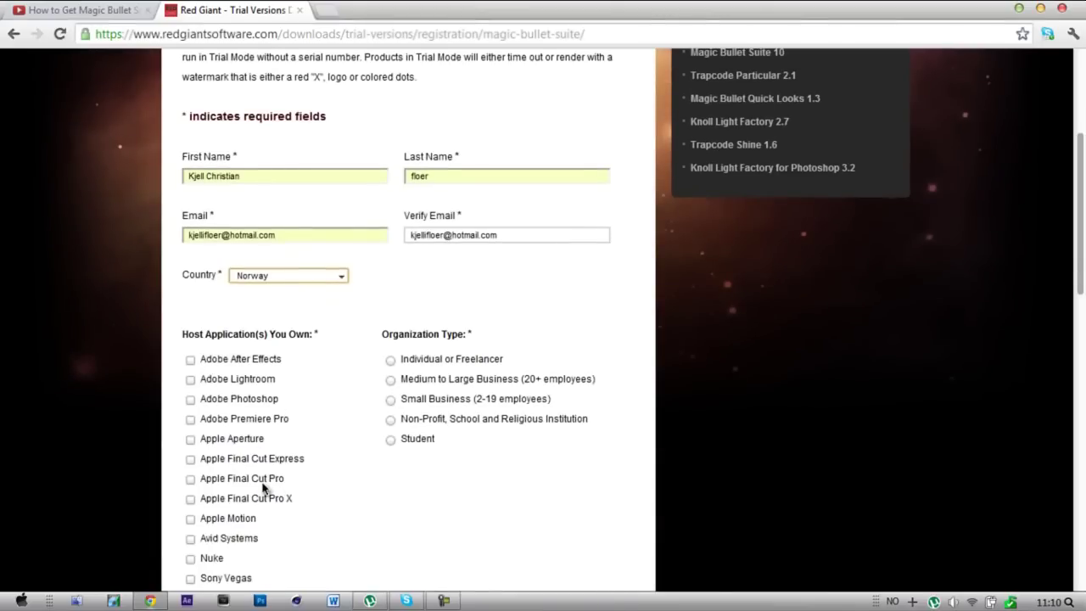
# Mark Adobe After Effects as an owned host and select Student as organization type
pyautogui.scroll(-1, 339, 521)
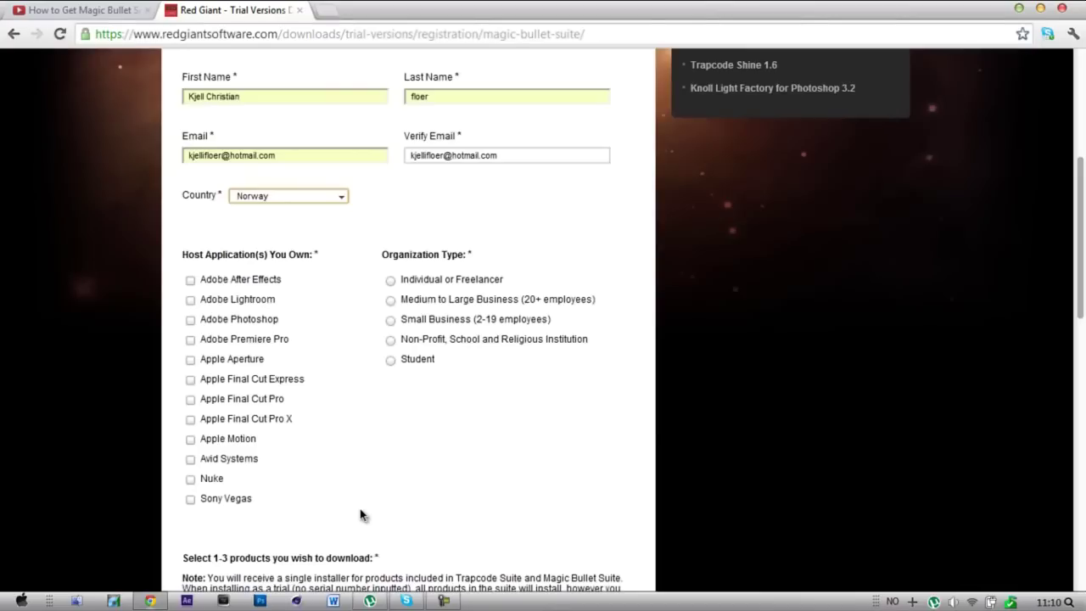
pyautogui.click(191, 281)
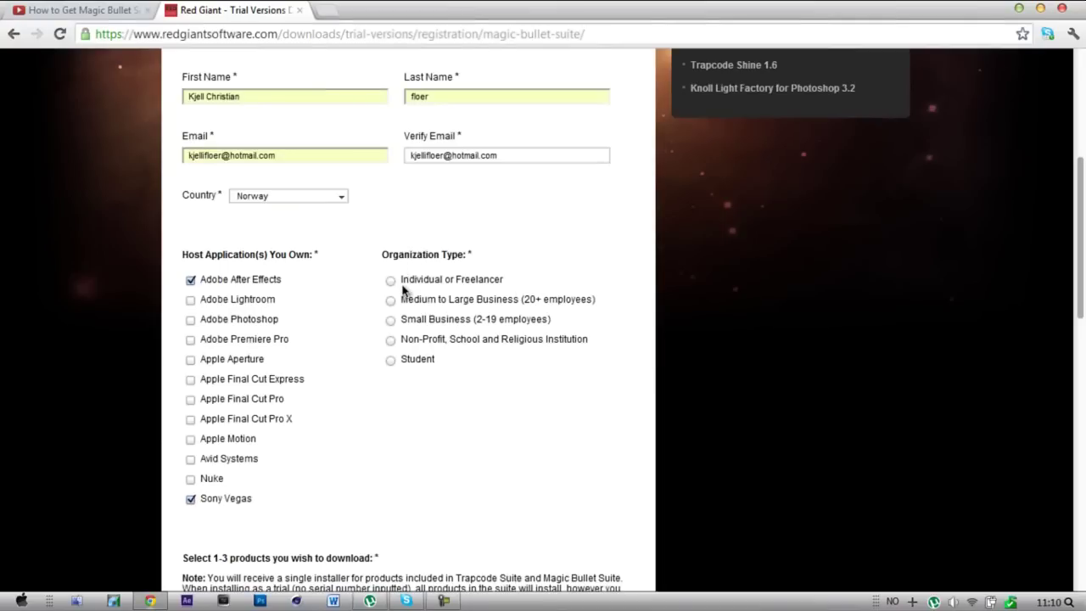
pyautogui.click(391, 361)
pyautogui.scroll(-3, 395, 456)
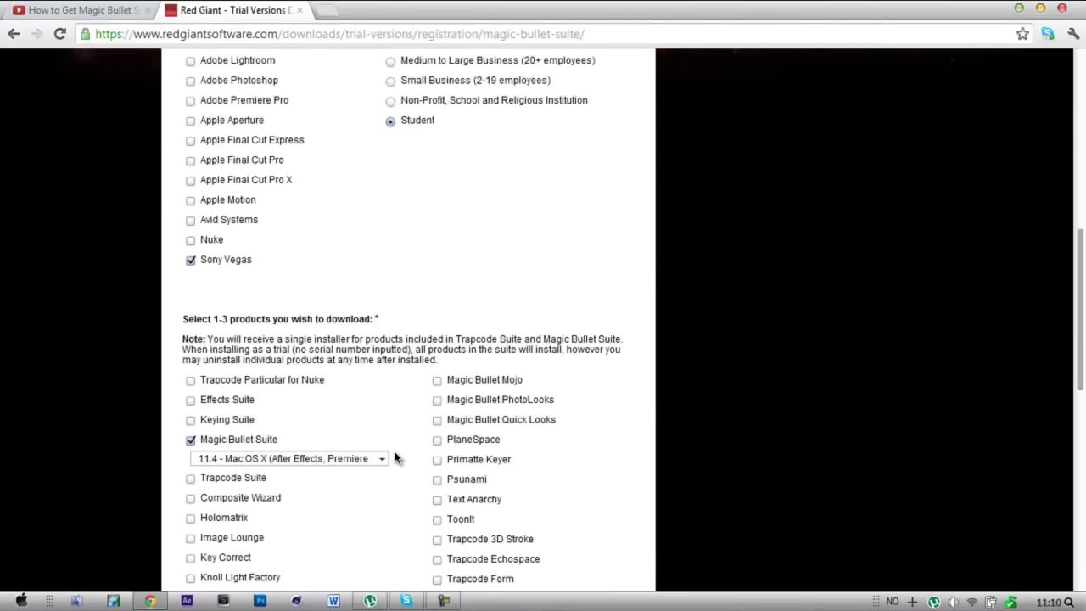
# Leave the Magic Bullet Suite product checkbox unticked
pyautogui.click(191, 441)
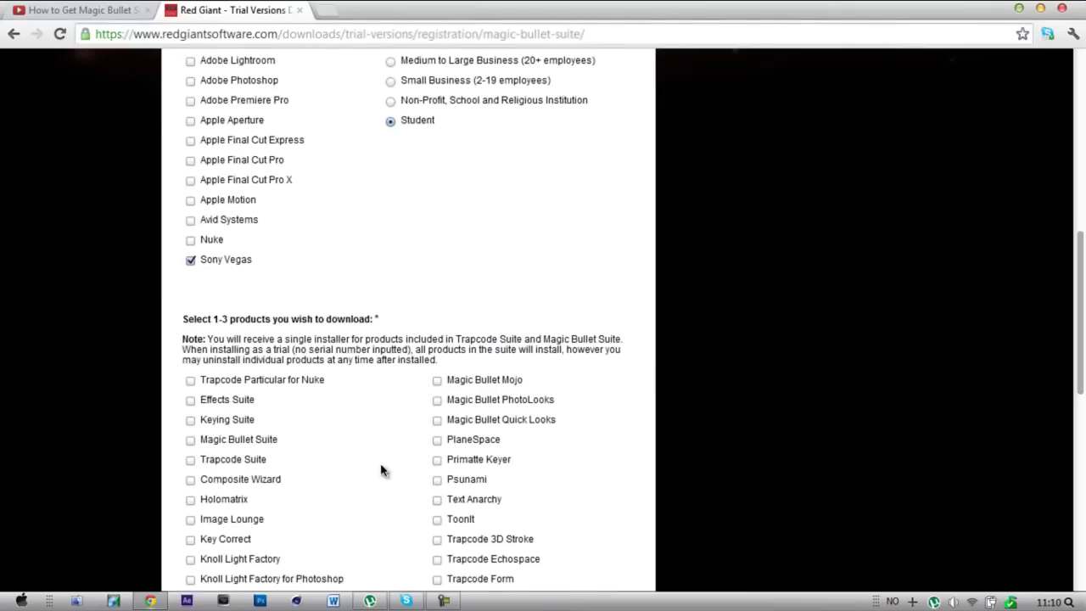
pyautogui.click(191, 441)
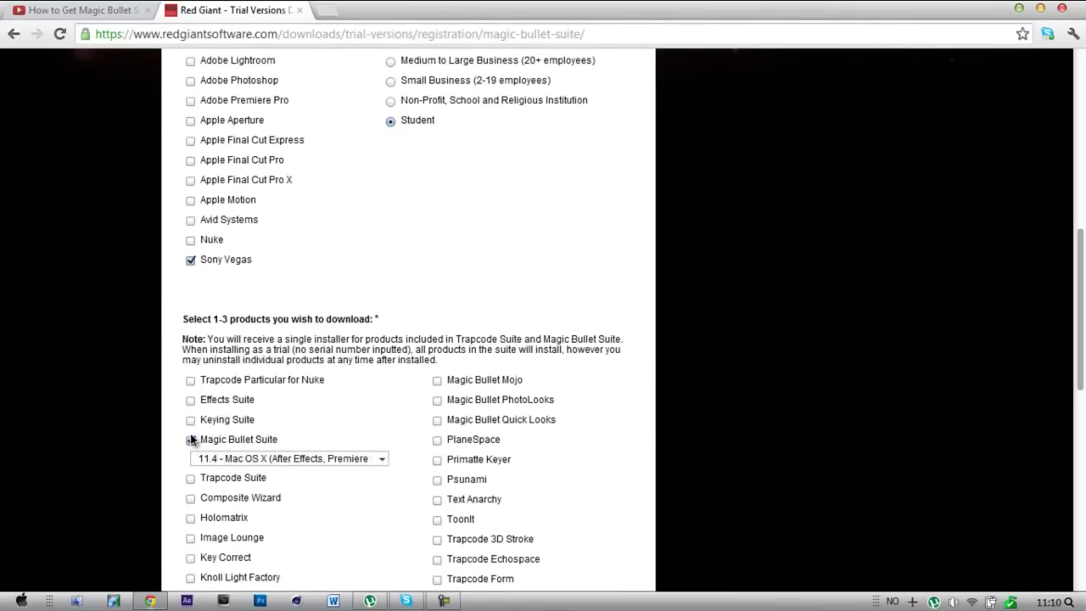
pyautogui.click(191, 440)
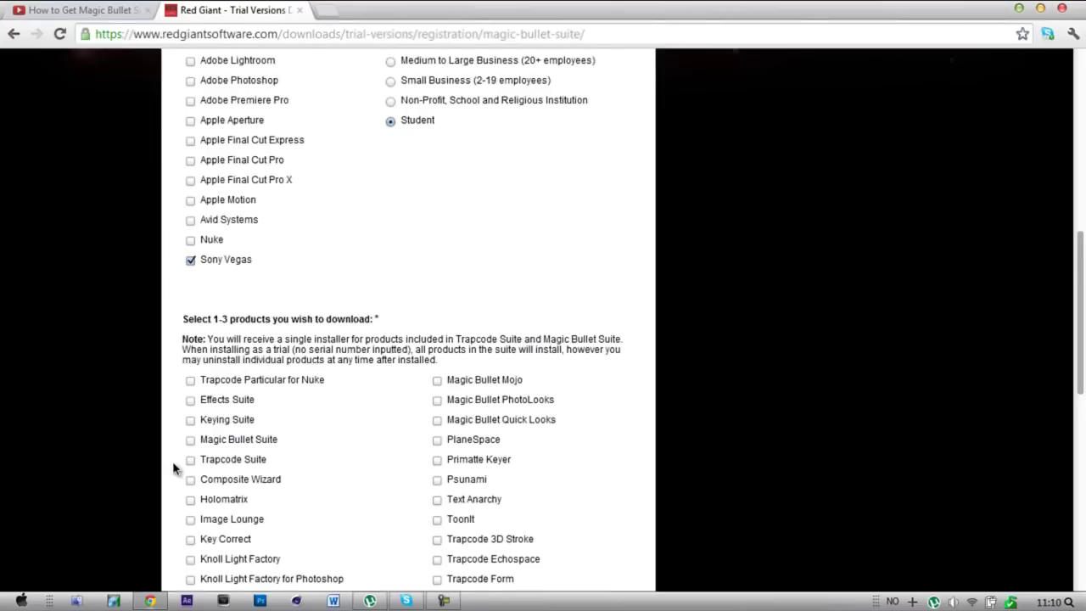
pyautogui.scroll(-2, 172, 461)
pyautogui.middleClick(172, 462)
pyautogui.scroll(1, 185, 407)
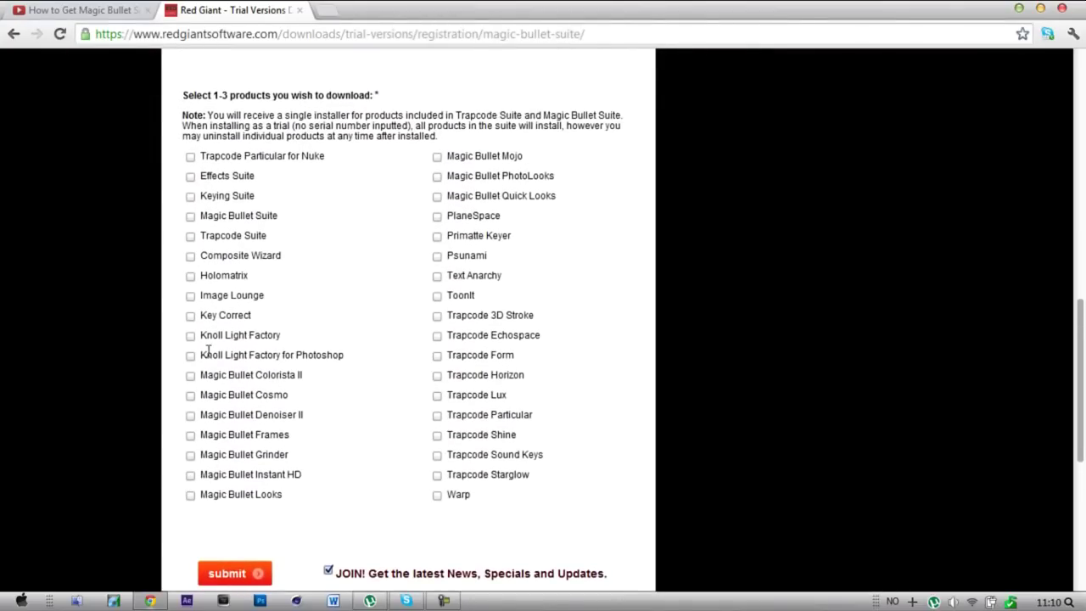
# Tick Magic Bullet Looks and set its version to 2.0.7 - Windows
pyautogui.click(190, 495)
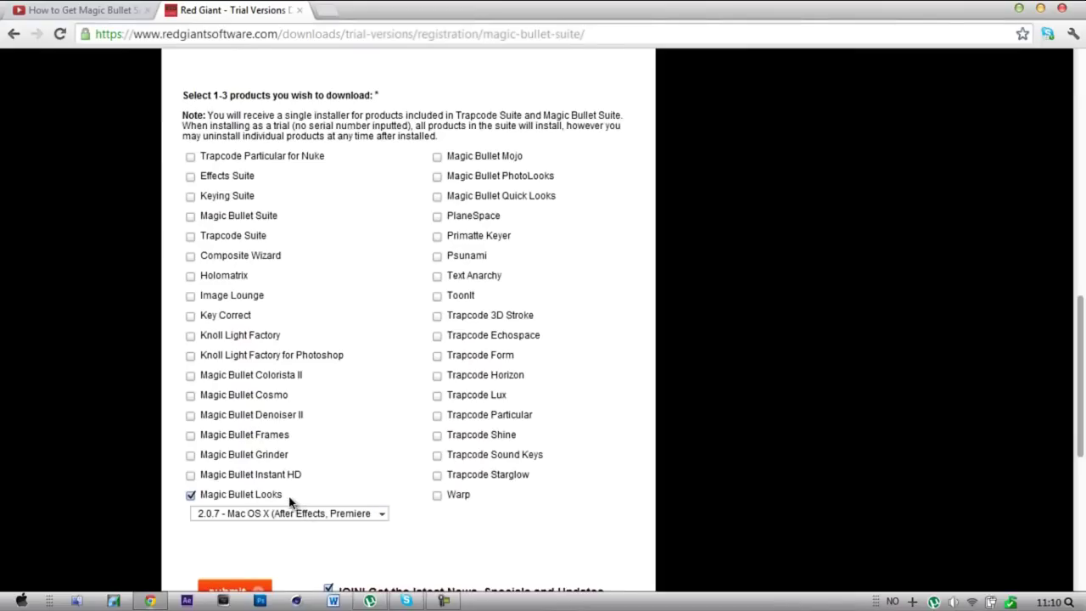
pyautogui.moveTo(282, 498); pyautogui.dragTo(187, 492)
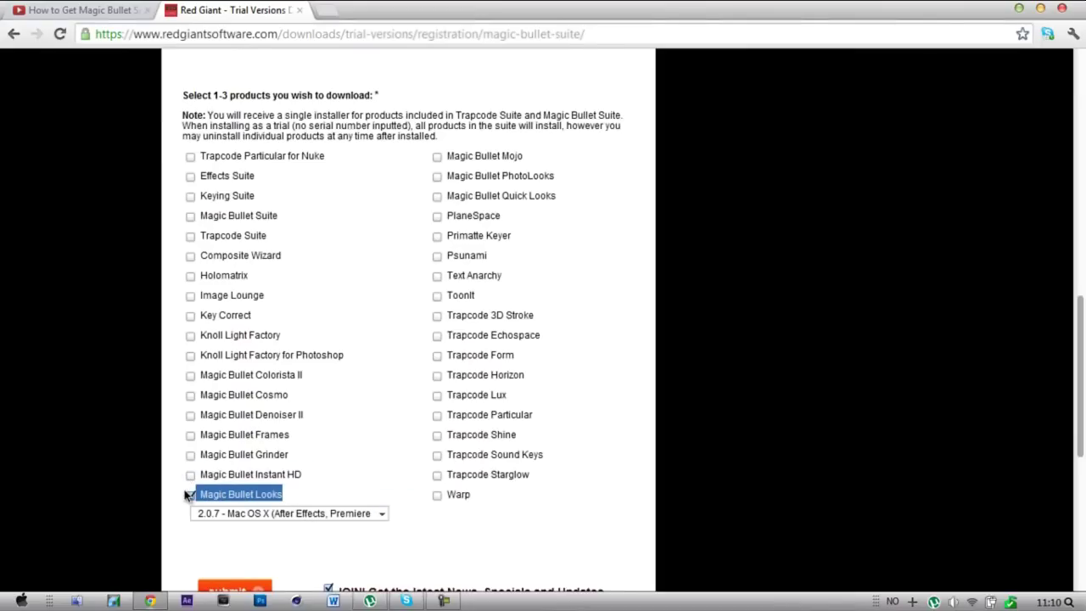
pyautogui.click(186, 494)
pyautogui.click(259, 514)
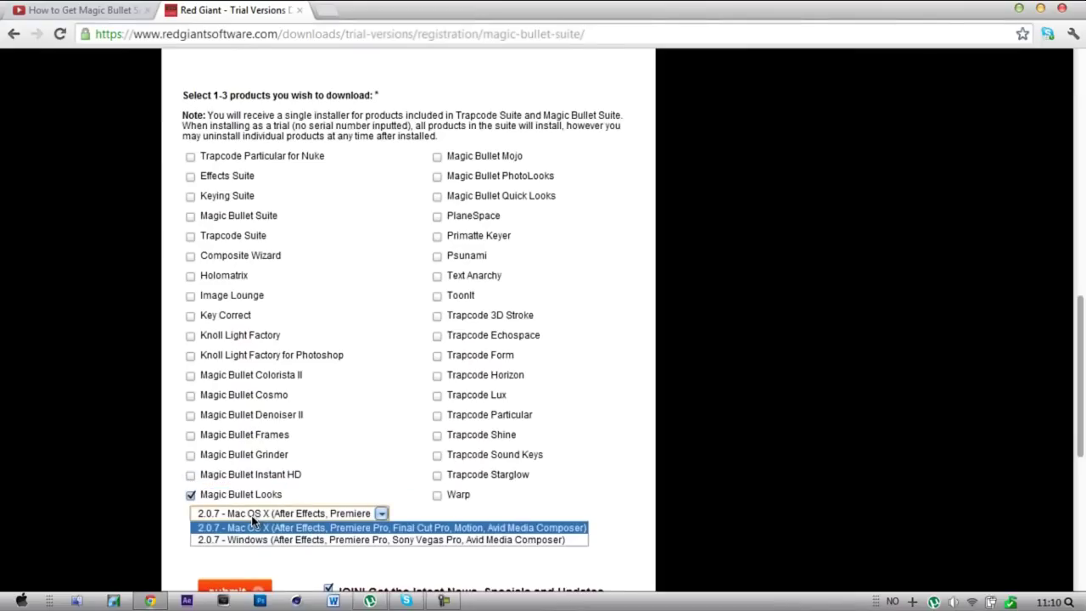
pyautogui.click(244, 528)
pyautogui.click(244, 517)
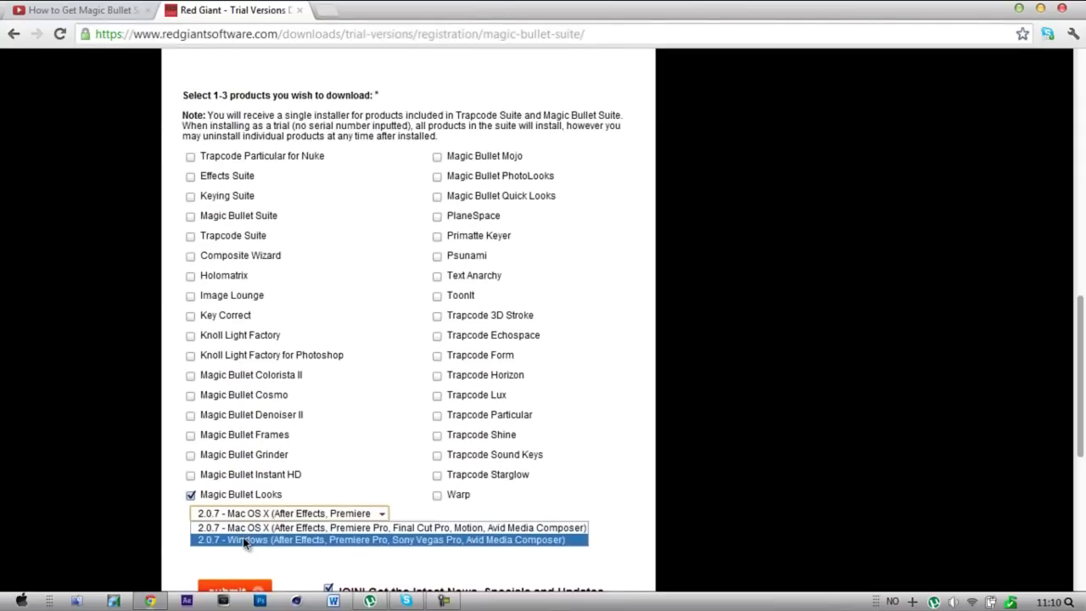
pyautogui.click(244, 538)
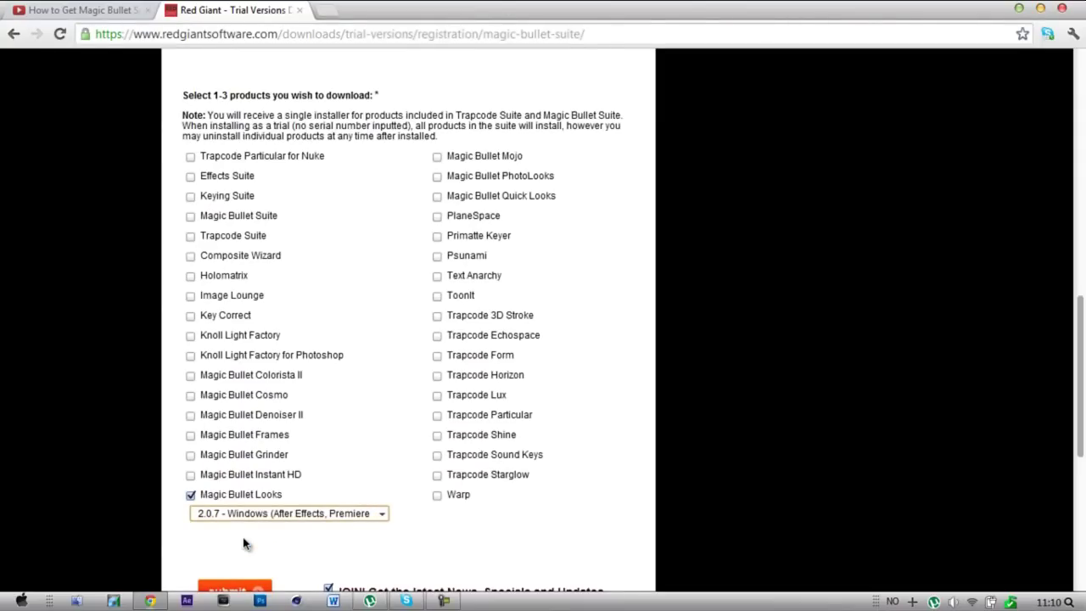
pyautogui.scroll(-1, 244, 544)
# Submit the trial form and review the confirmation page while MBSuite_Win_Full (2).zip downloads
pyautogui.click(234, 517)
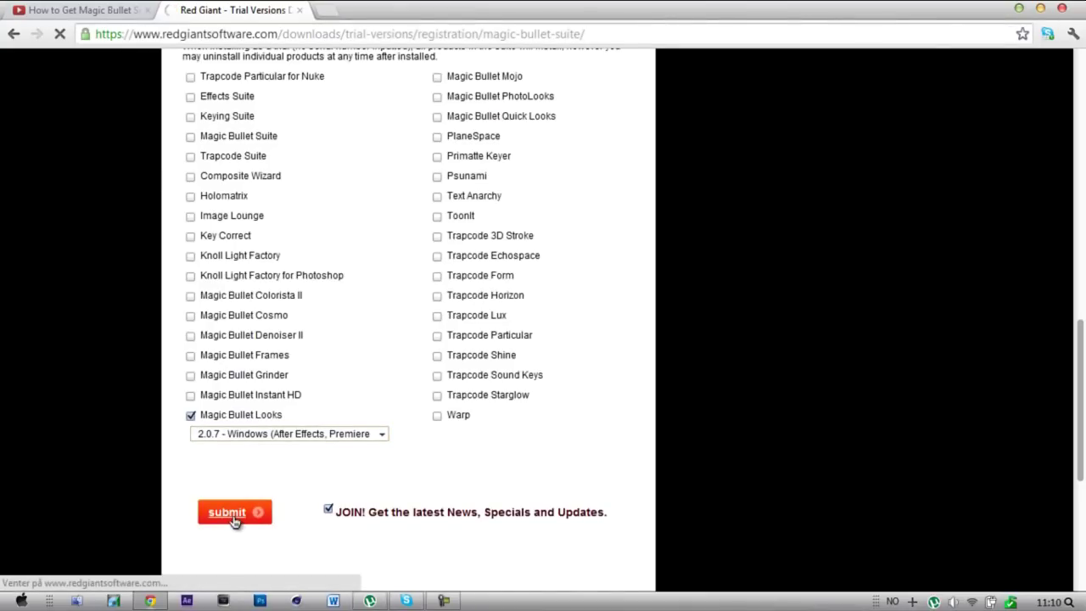
pyautogui.scroll(-2, 236, 522)
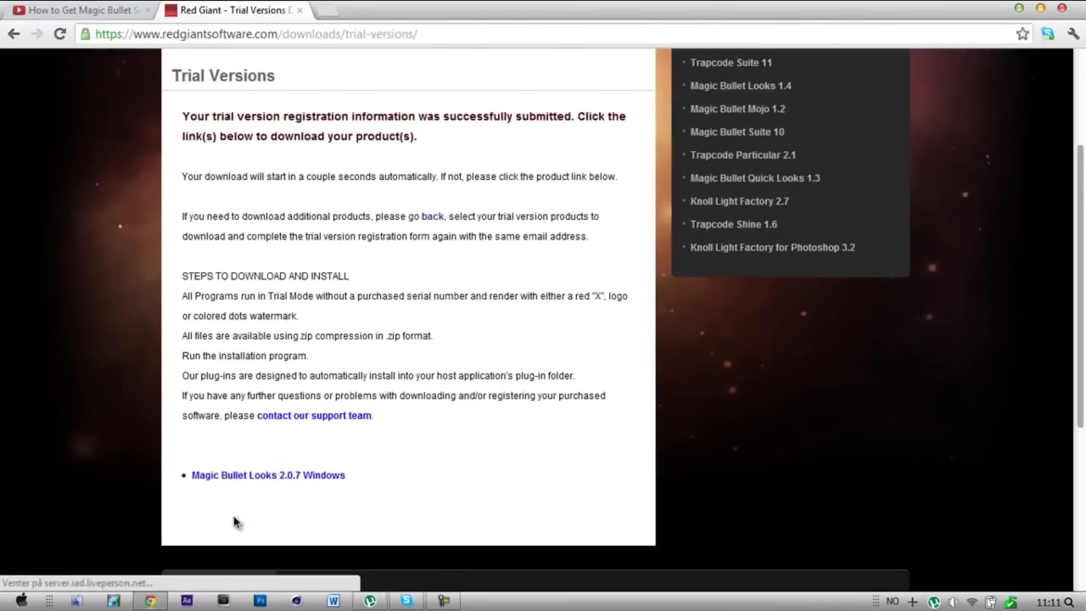
pyautogui.scroll(-3, 236, 522)
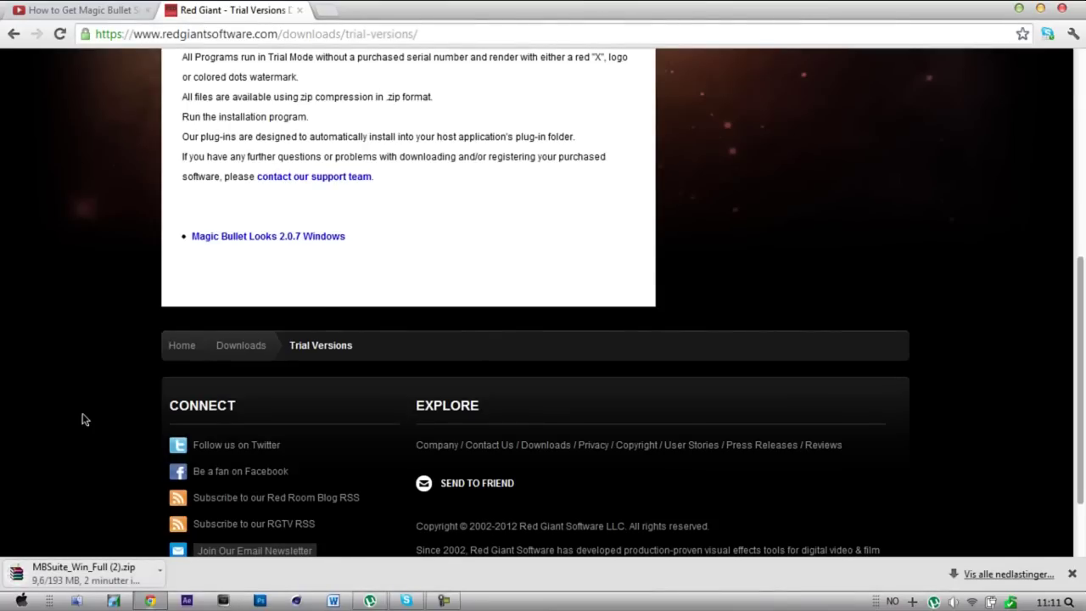
pyautogui.scroll(5, 83, 420)
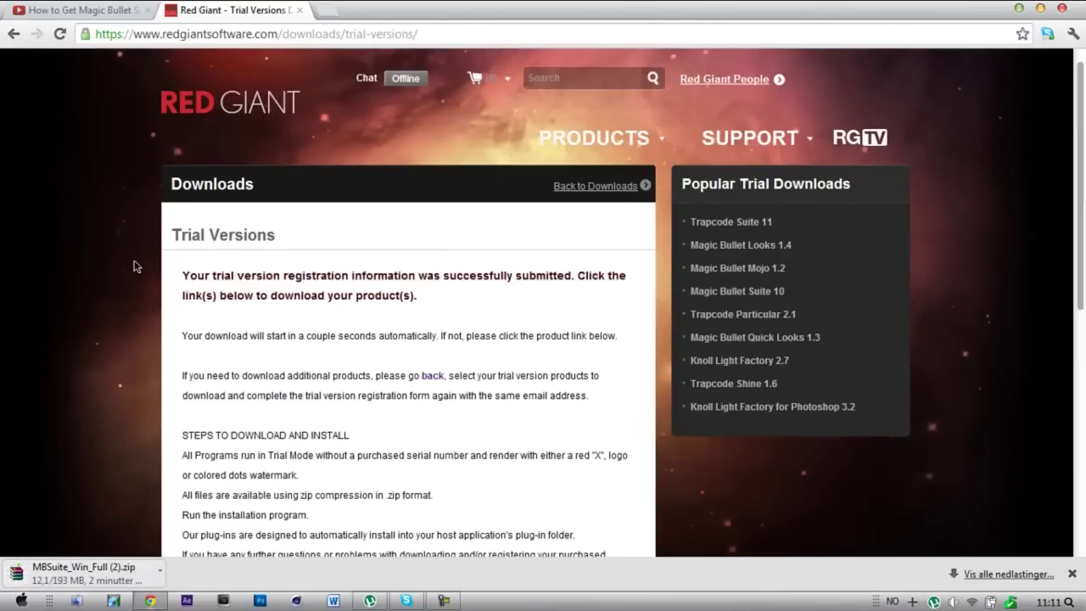
pyautogui.scroll(-6, 133, 267)
pyautogui.scroll(6, 133, 266)
pyautogui.scroll(-6, 133, 266)
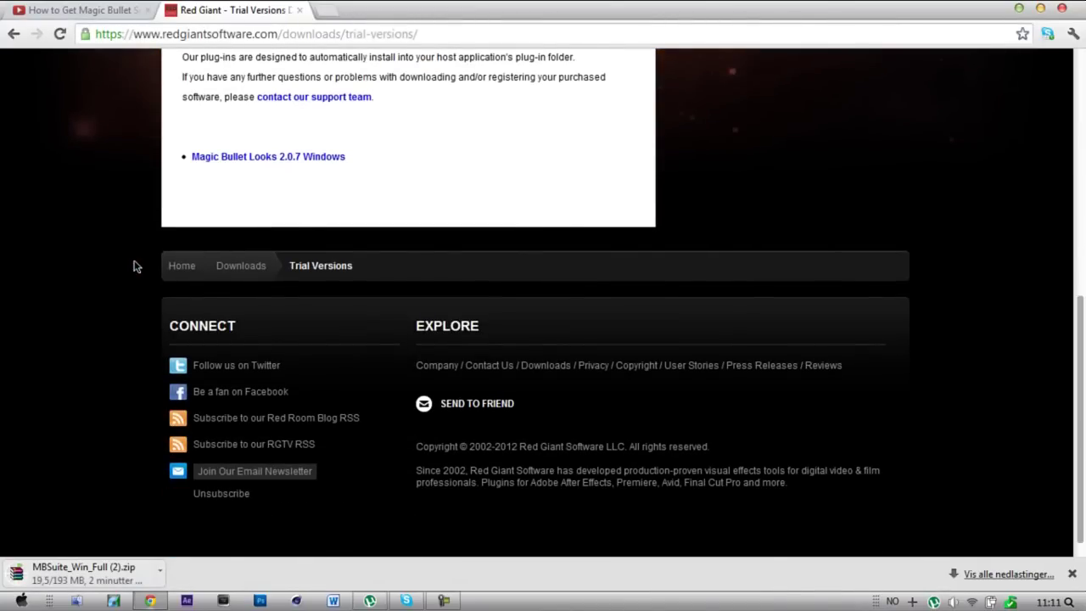
pyautogui.scroll(6, 133, 266)
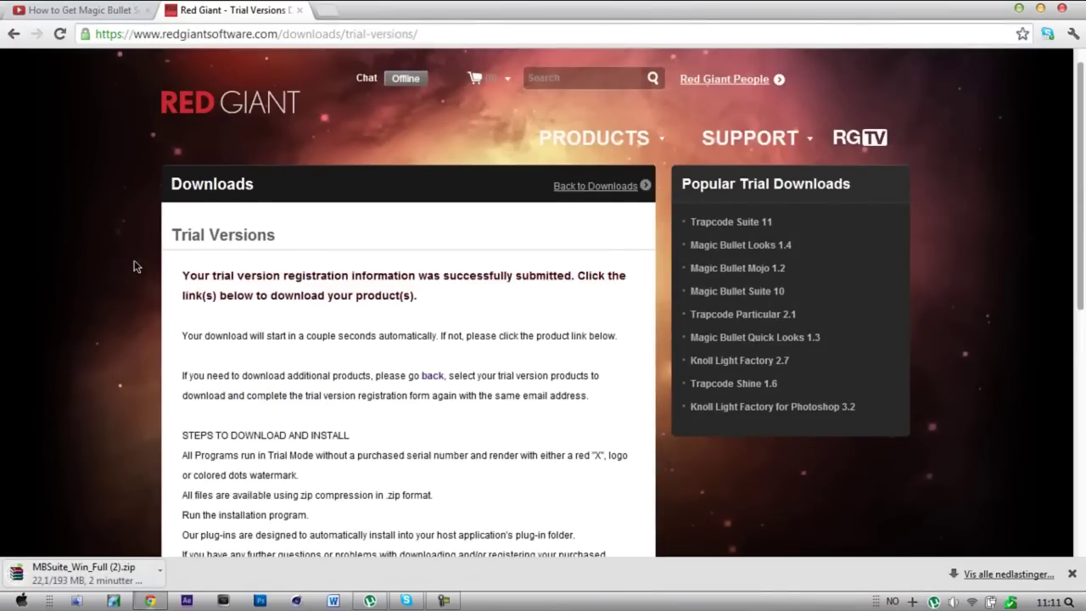
# Locate the Magic Bullet Looks serial in the YouTube tutorial's description list
pyautogui.click(82, 12)
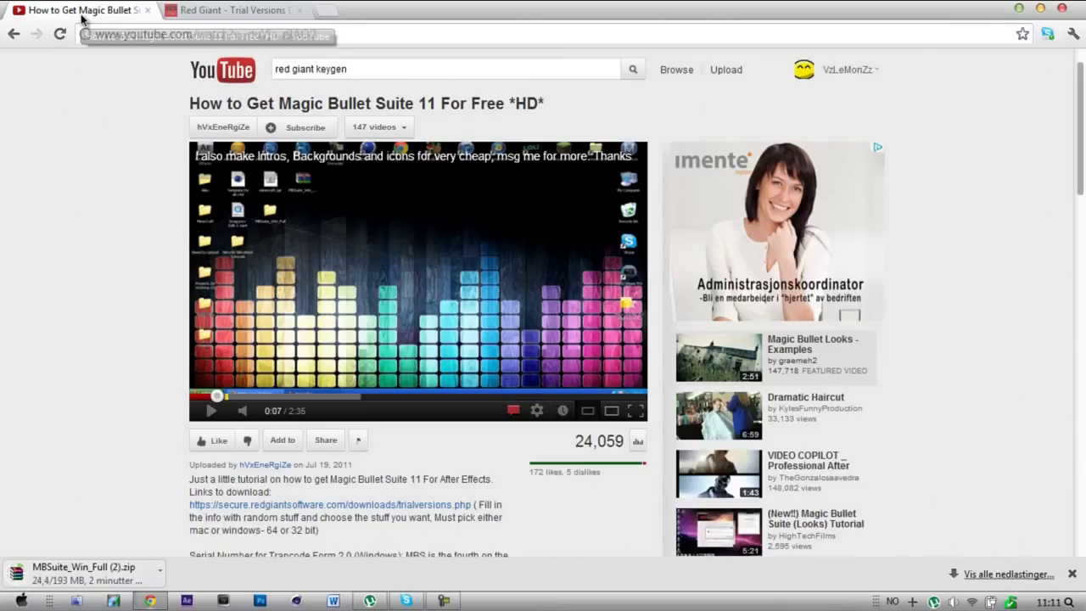
pyautogui.moveTo(348, 70); pyautogui.dragTo(268, 80)
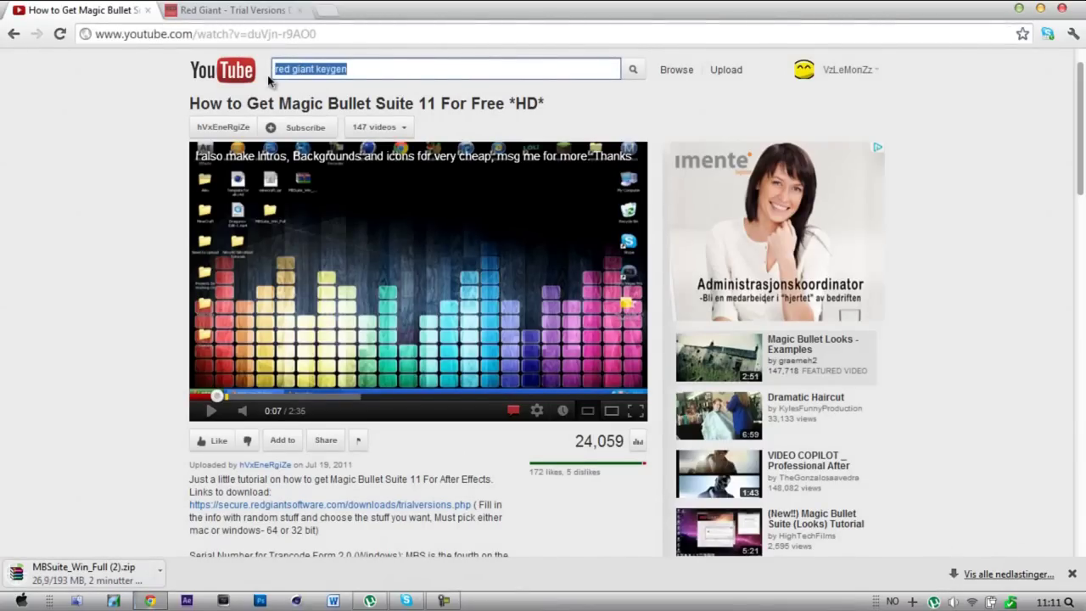
pyautogui.click(54, 213)
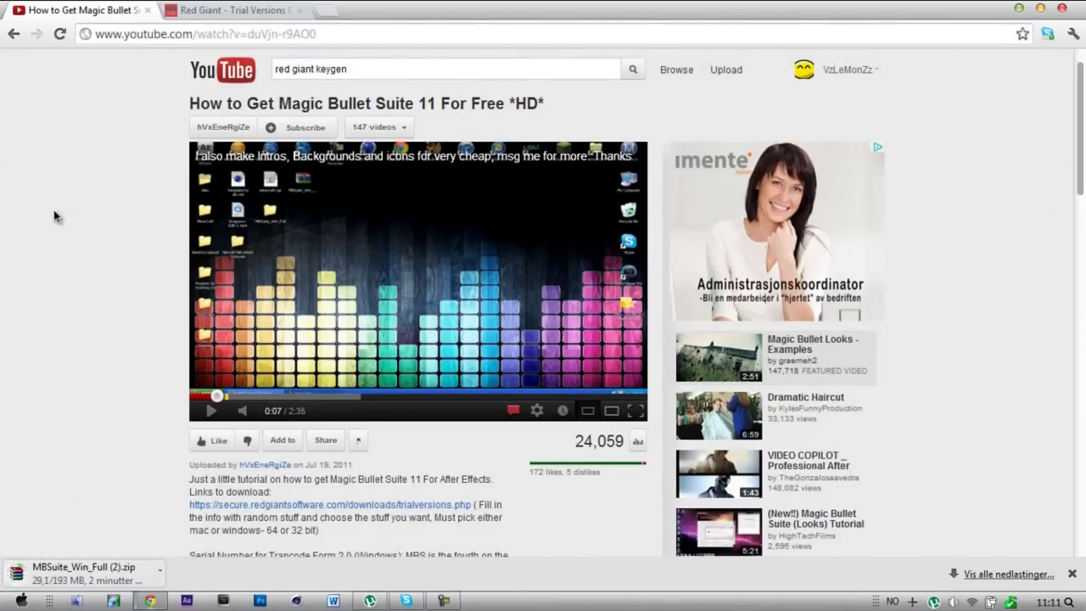
pyautogui.scroll(-3, 165, 244)
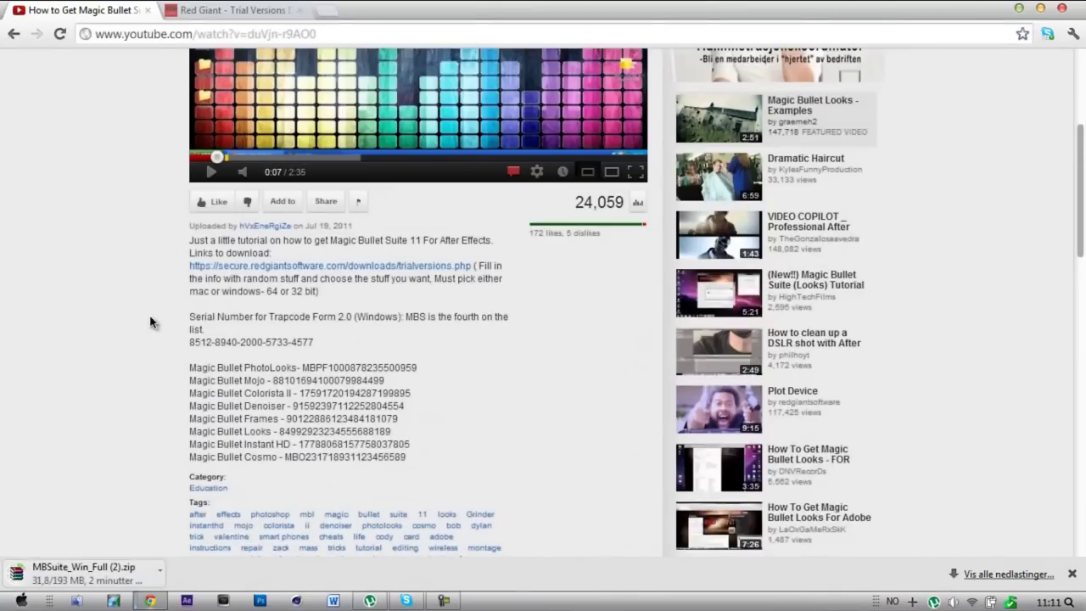
pyautogui.scroll(-1, 151, 322)
pyautogui.moveTo(192, 289); pyautogui.dragTo(400, 386)
pyautogui.click(382, 437)
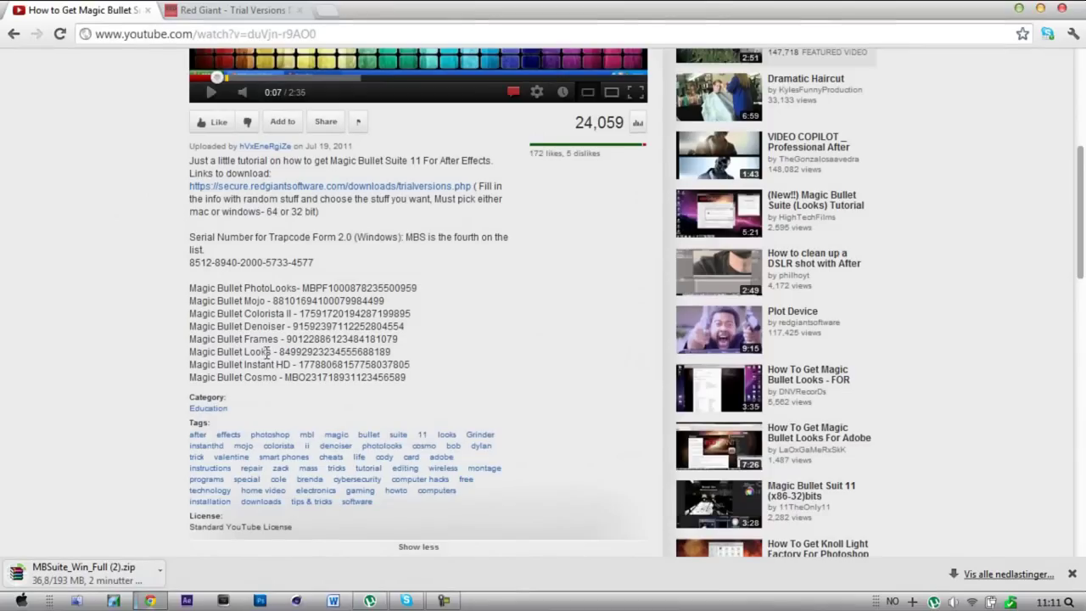
pyautogui.moveTo(268, 351); pyautogui.dragTo(190, 351)
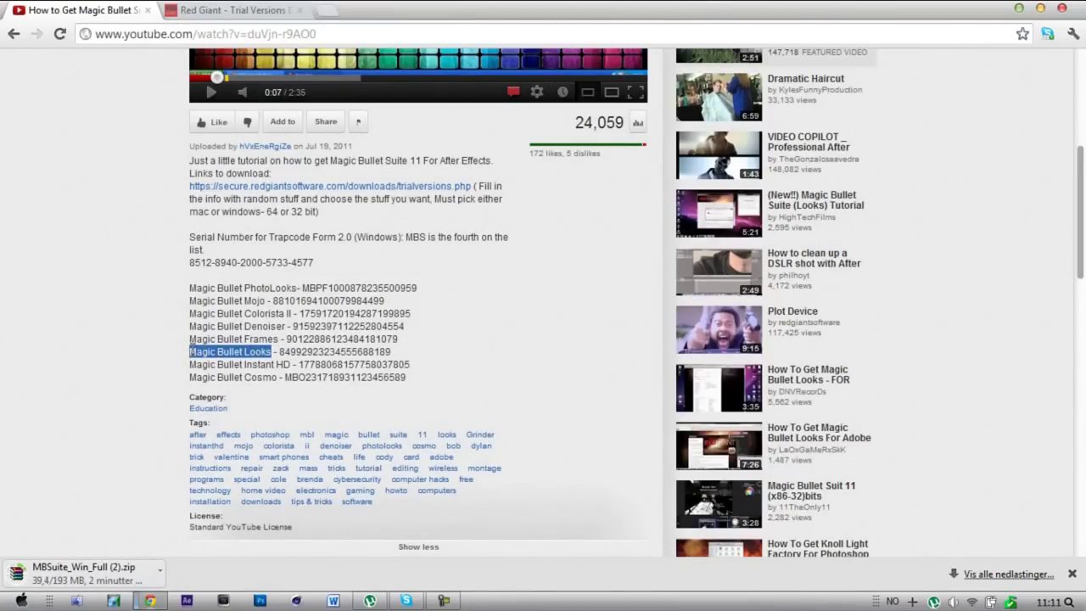
pyautogui.click(149, 351)
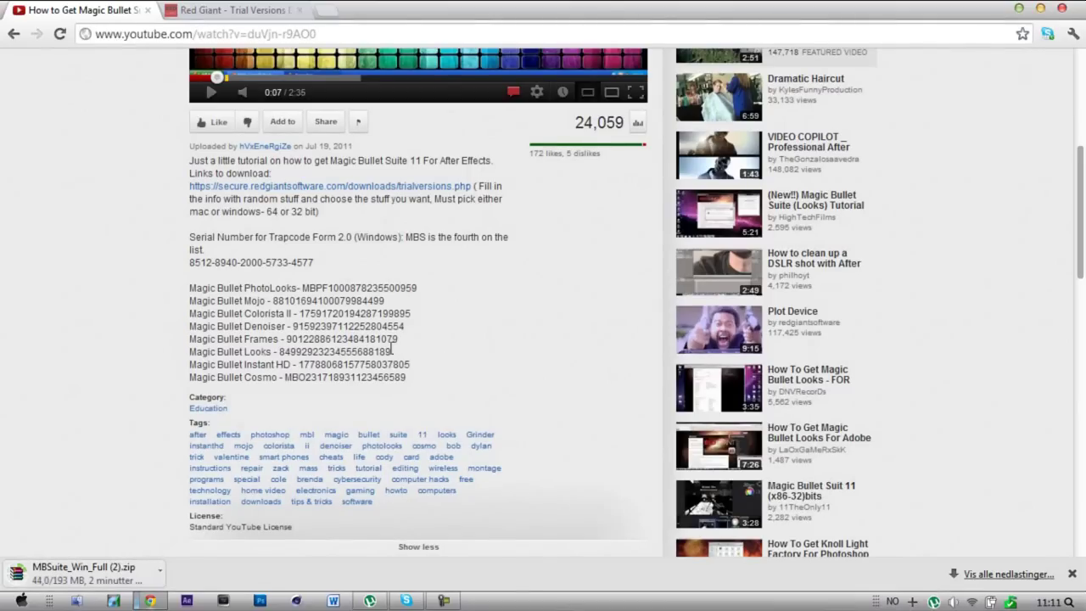
pyautogui.doubleClick(316, 350)
pyautogui.click(465, 381)
# Open the finished MBSuite_Win_Full (2).zip download in WinRAR
pyautogui.scroll(4, 339, 195)
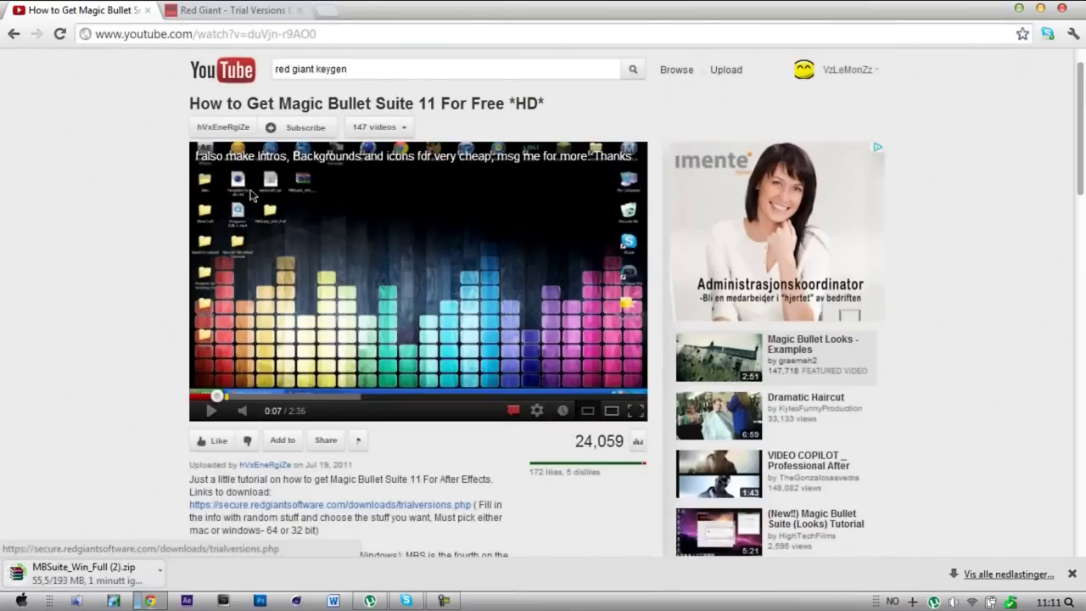
pyautogui.click(203, 32)
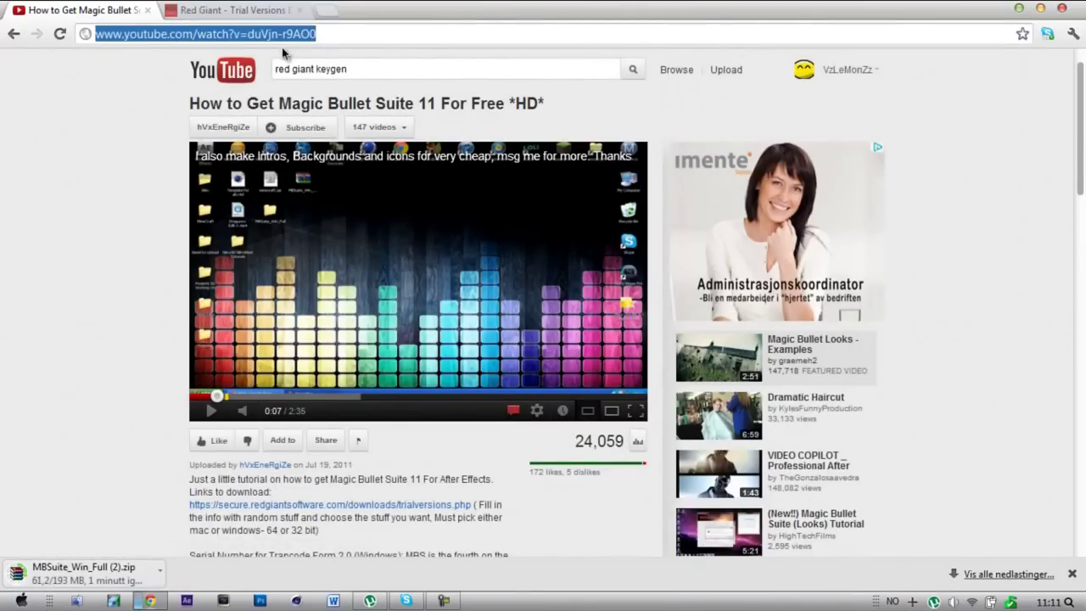
pyautogui.click(141, 130)
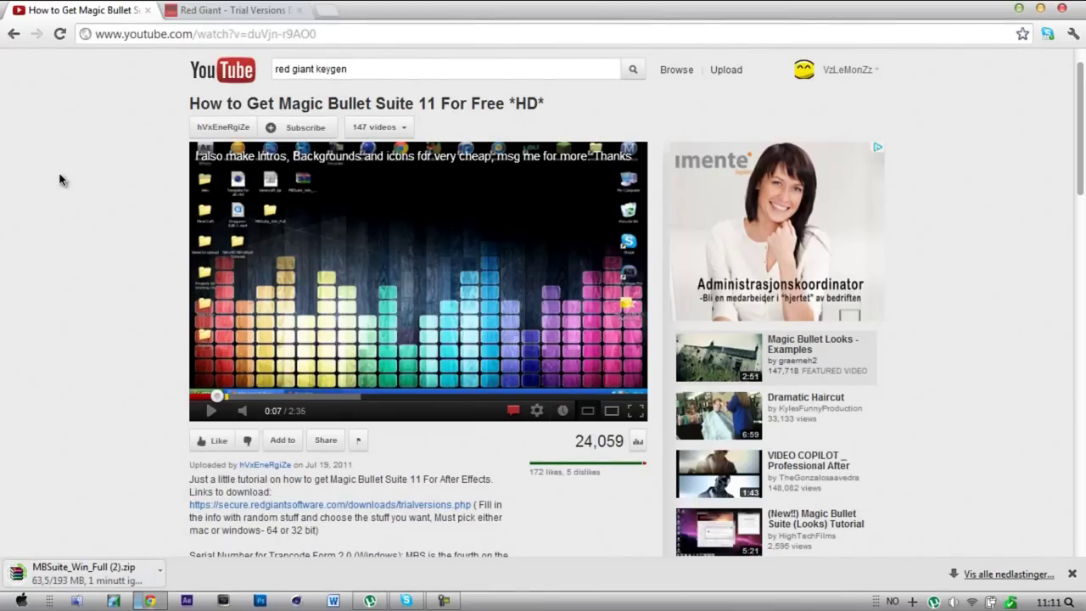
pyautogui.click(450, 602)
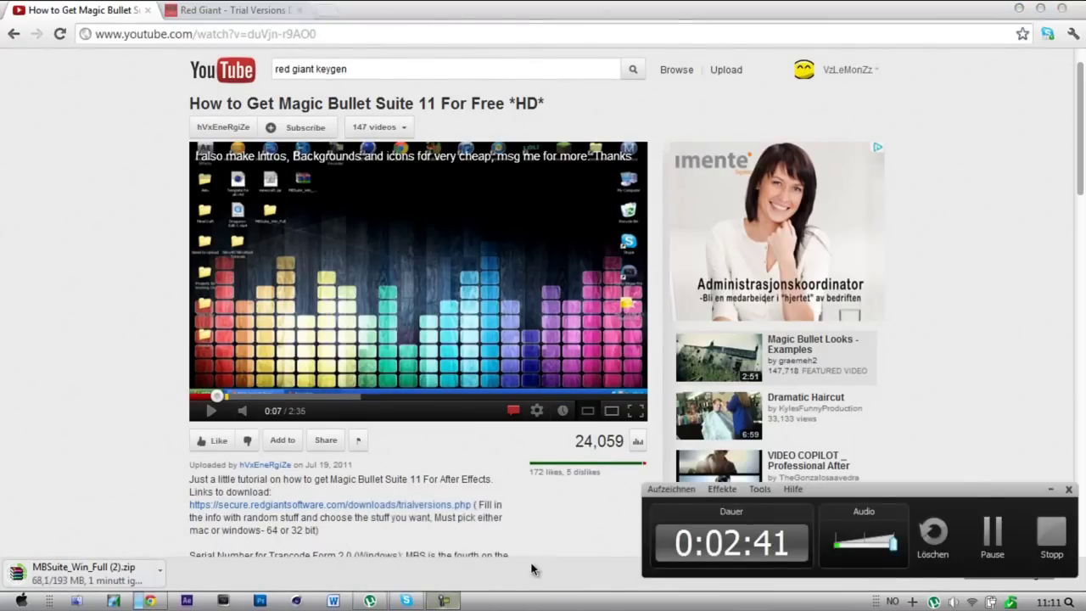
pyautogui.click(993, 551)
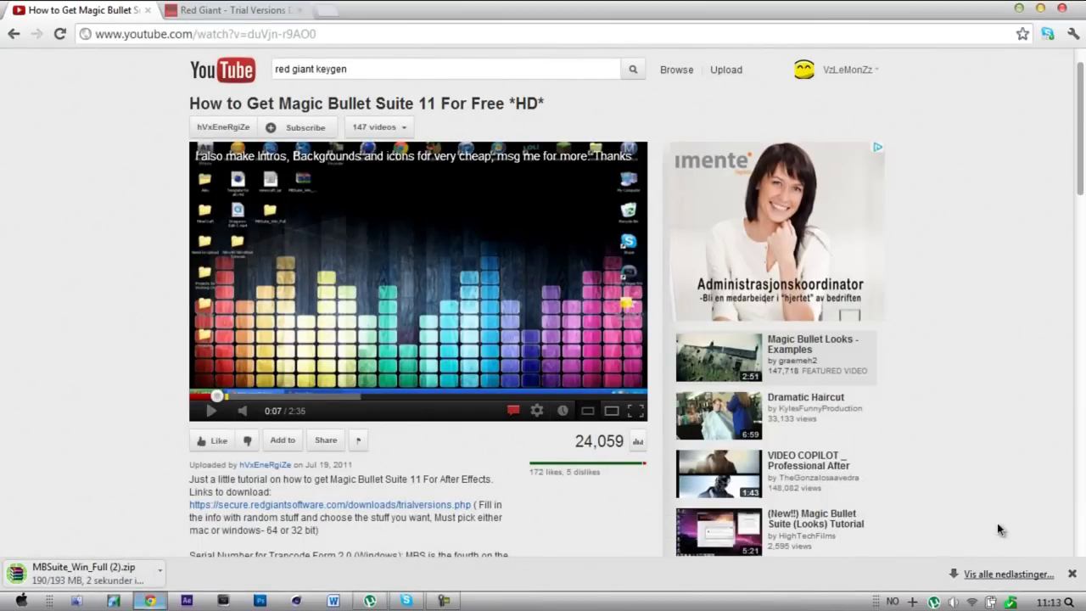
pyautogui.click(80, 574)
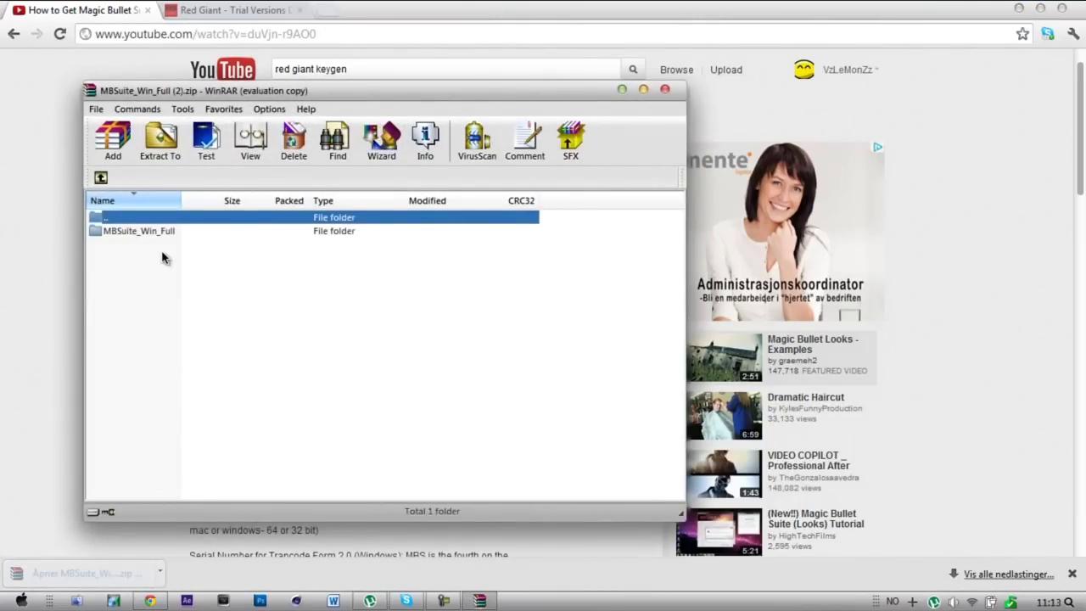
# Extract the MBSuite_Win_Full folder from the zip to the Desktop
pyautogui.click(138, 232)
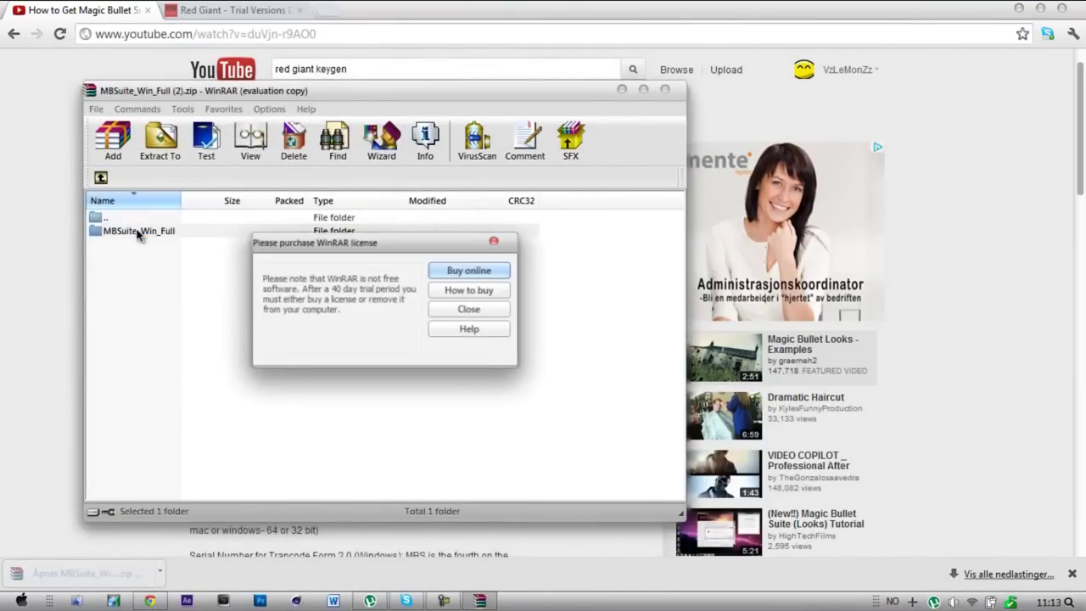
pyautogui.click(437, 310)
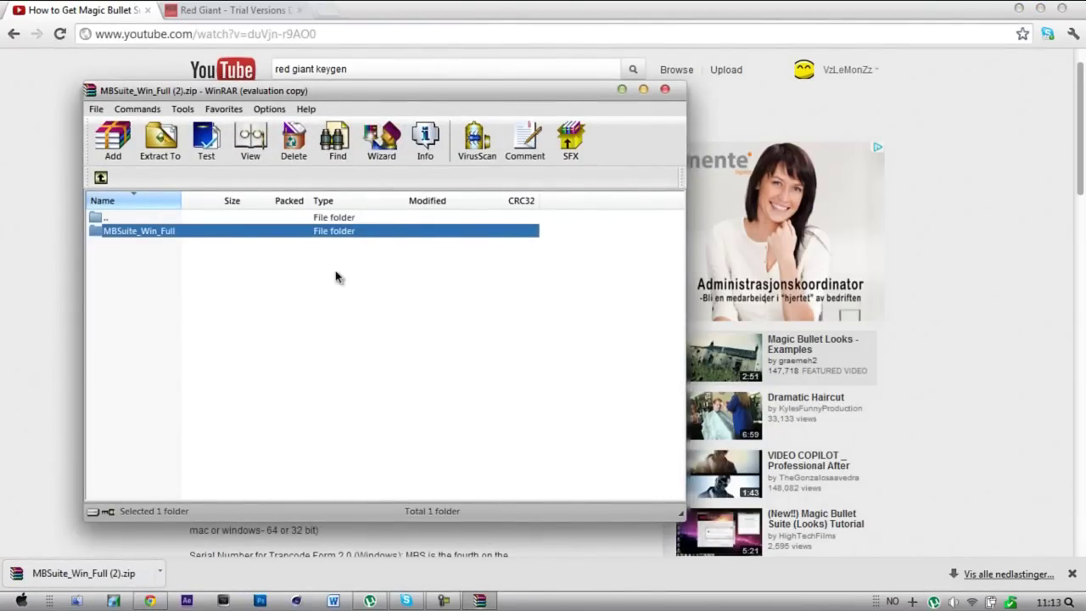
pyautogui.click(164, 144)
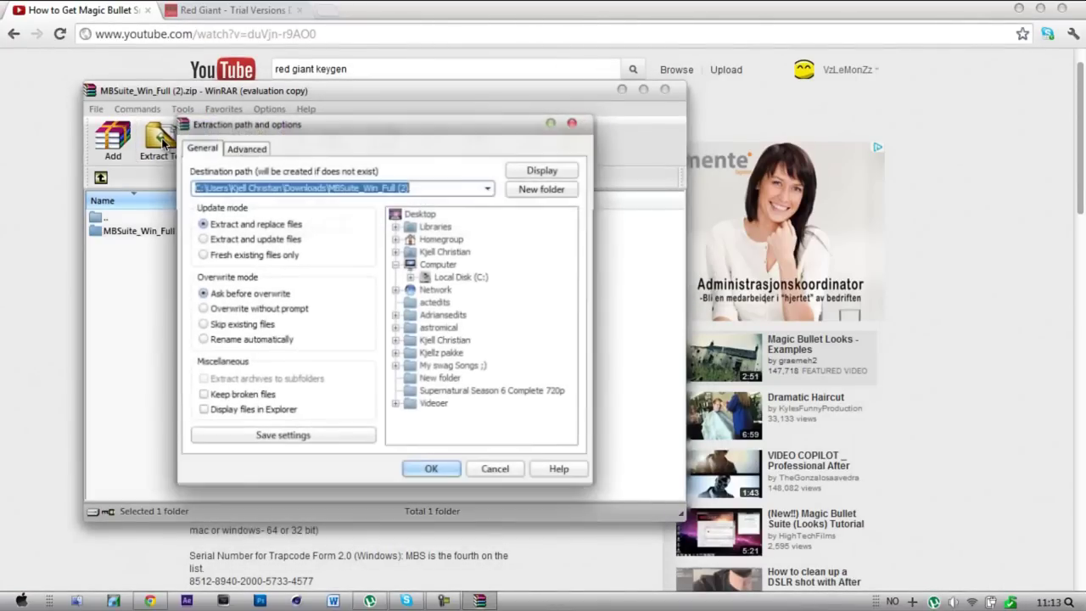
pyautogui.click(419, 214)
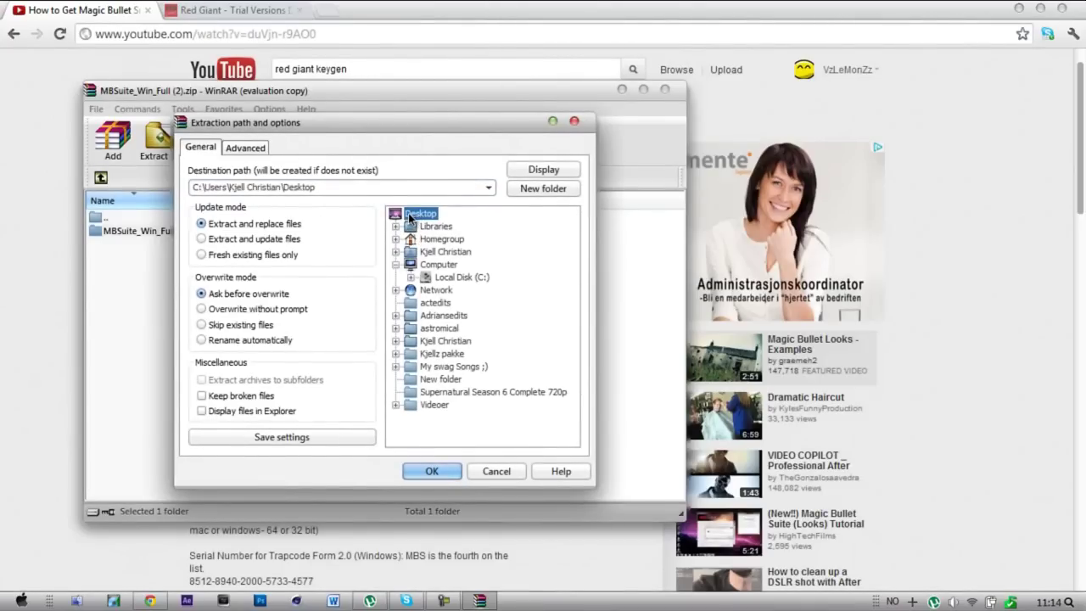
pyautogui.click(424, 473)
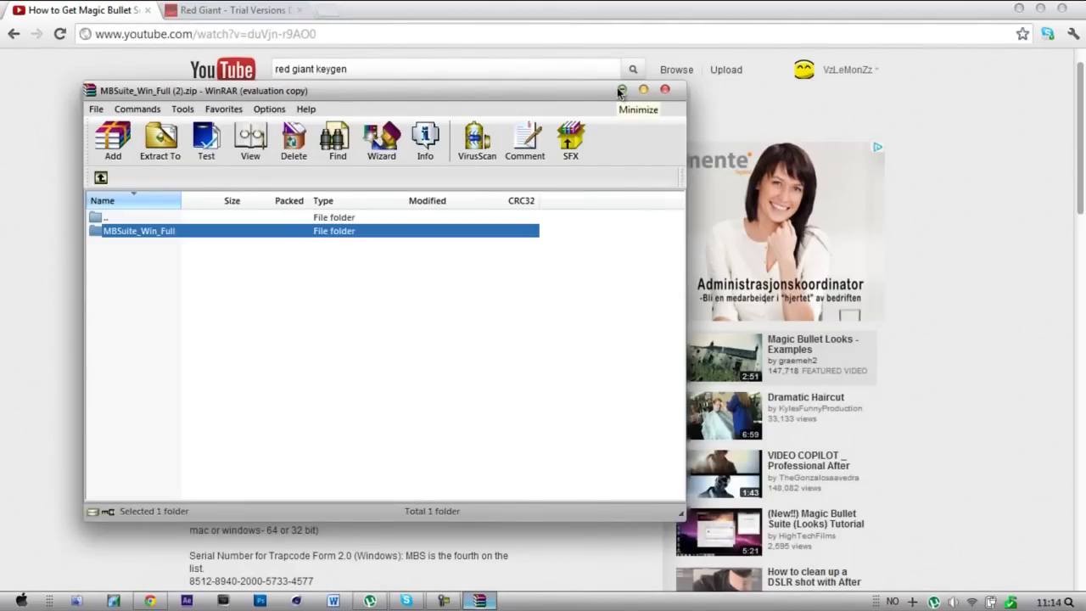
# Close WinRAR and open the extracted MBSuite_Win_Full folder from the Desktop
pyautogui.click(665, 89)
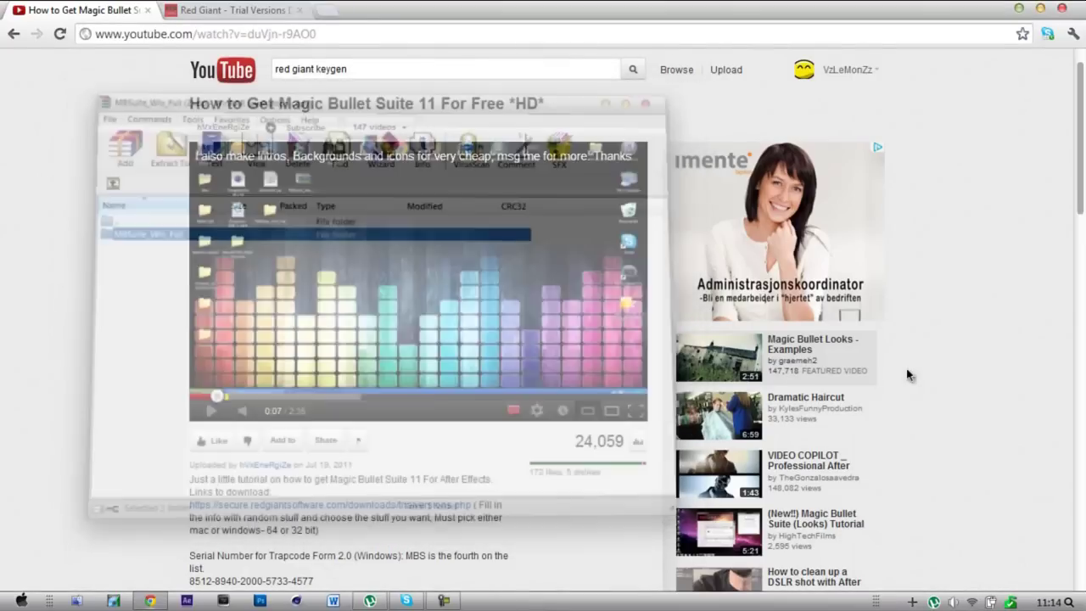
pyautogui.press('super+d')
pyautogui.moveTo(88, 283); pyautogui.dragTo(232, 331)
pyautogui.moveTo(570, 357); pyautogui.dragTo(562, 374)
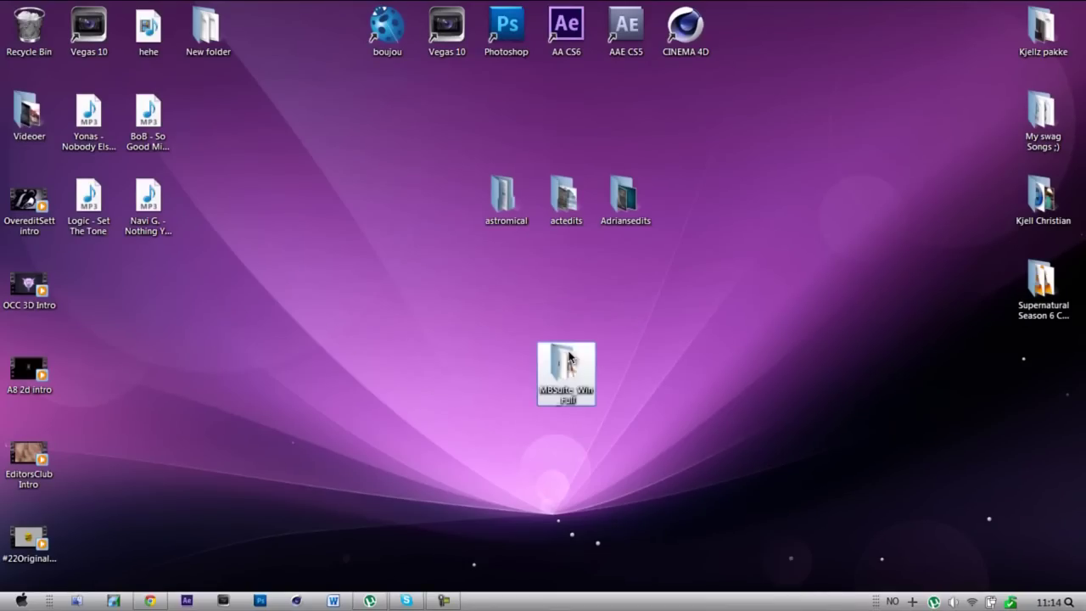
pyautogui.moveTo(510, 328); pyautogui.dragTo(716, 499)
pyautogui.moveTo(416, 301); pyautogui.dragTo(738, 477)
pyautogui.doubleClick(577, 374)
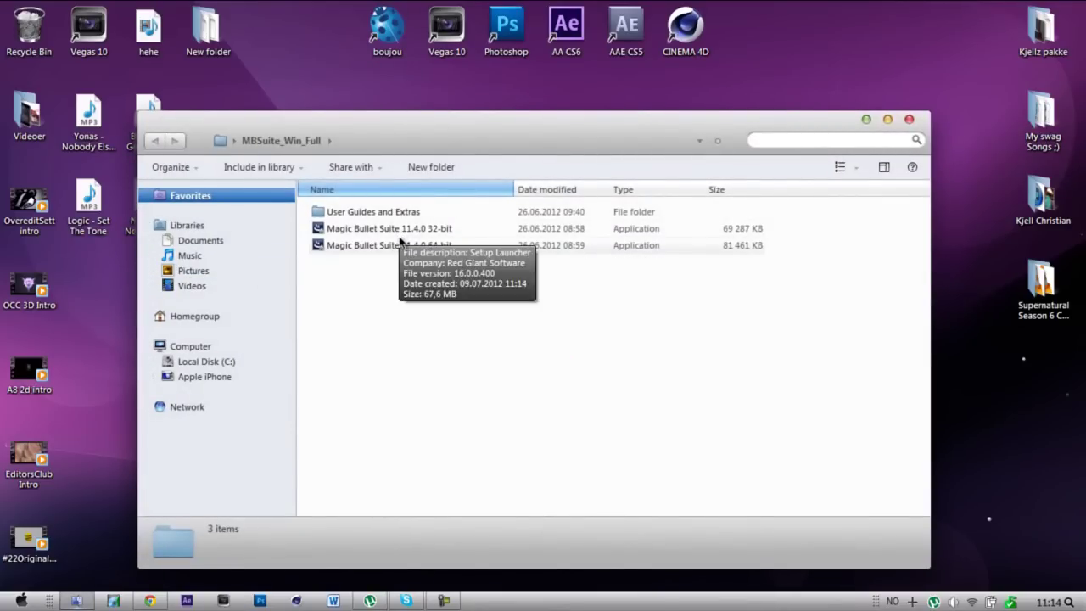
# Confirm the system is 64-bit in Computer Properties, then close that window
pyautogui.click(18, 600)
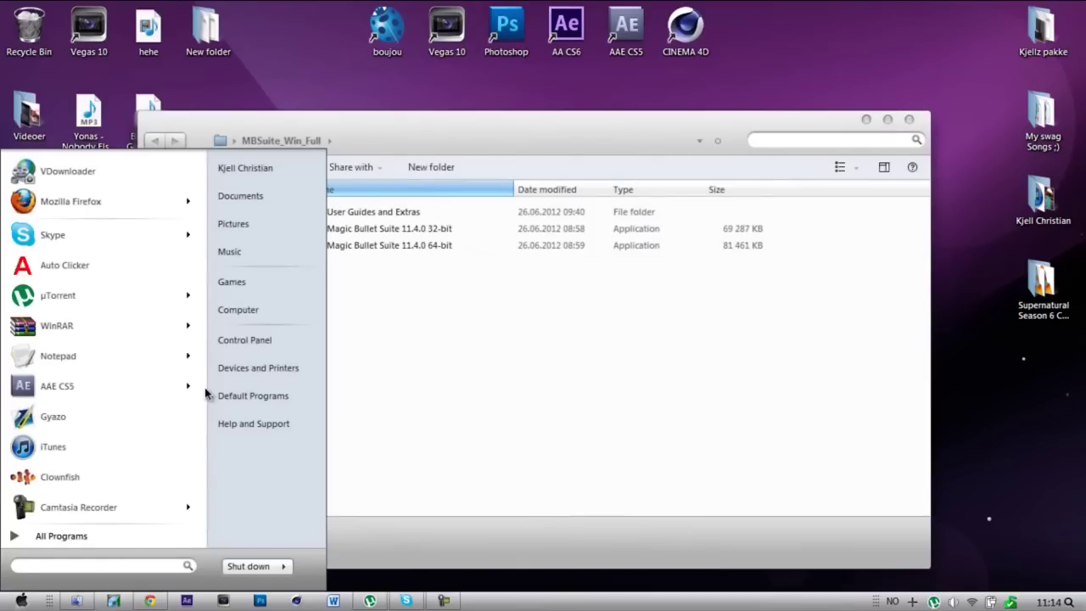
pyautogui.rightClick(253, 311)
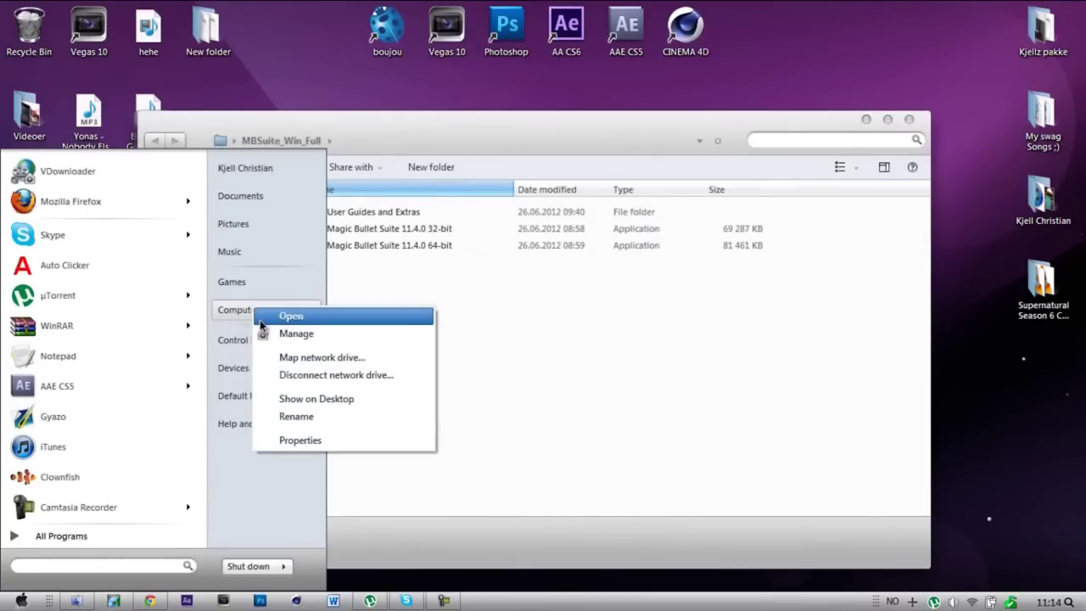
pyautogui.click(291, 439)
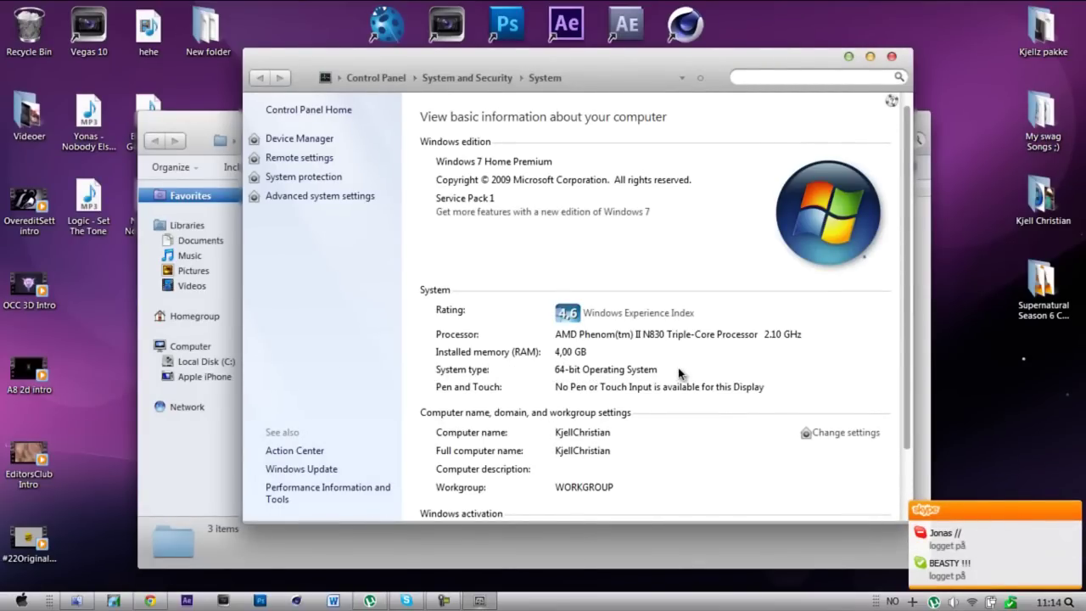
pyautogui.click(892, 58)
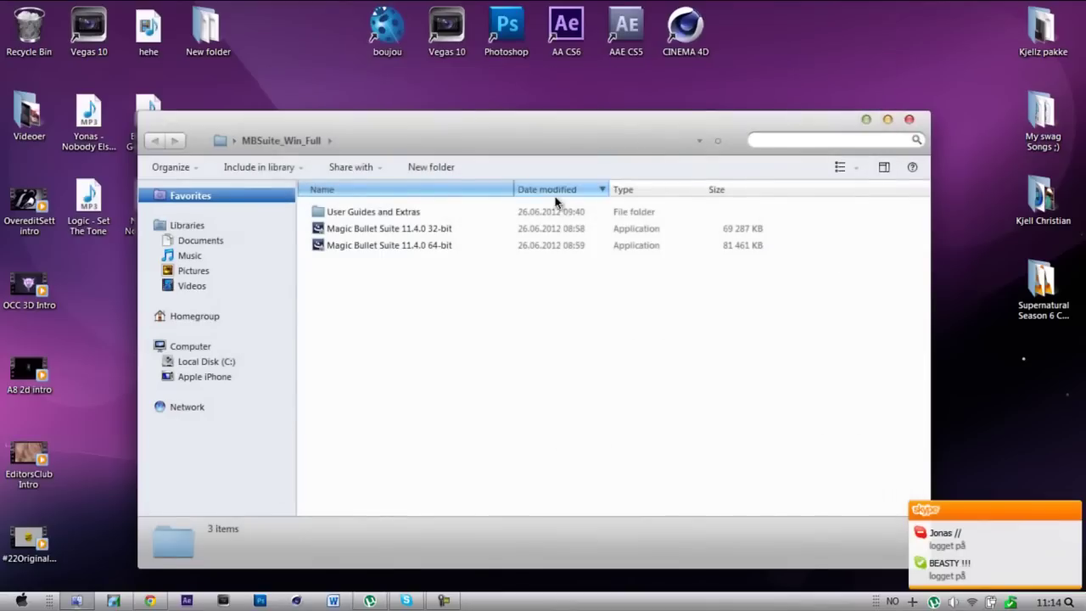
# Launch the Magic Bullet Suite 11.4.0 64-bit installer and accept its licence agreement
pyautogui.doubleClick(425, 246)
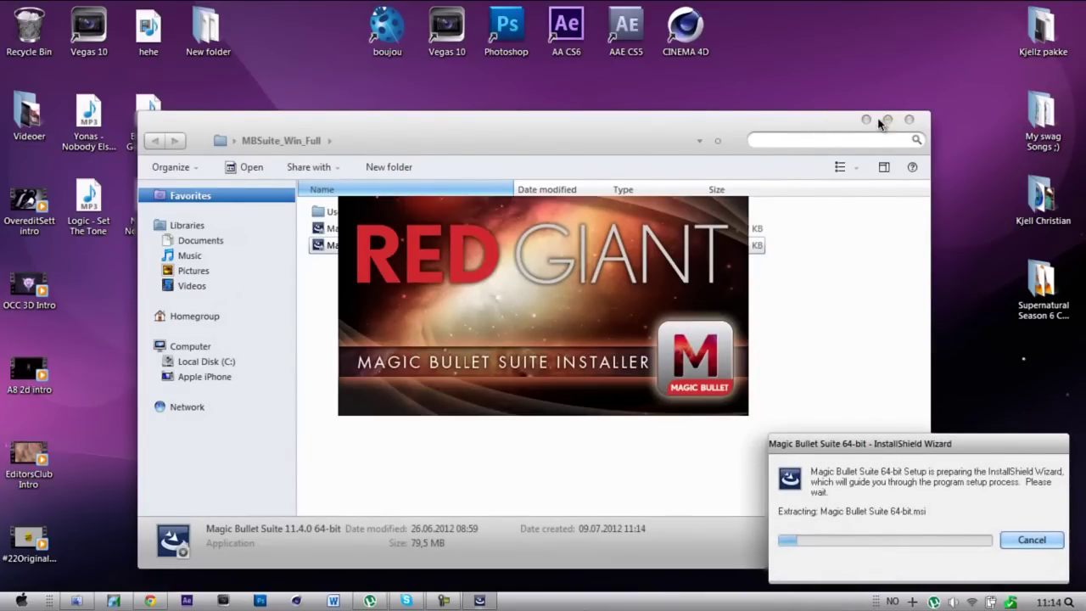
pyautogui.click(908, 120)
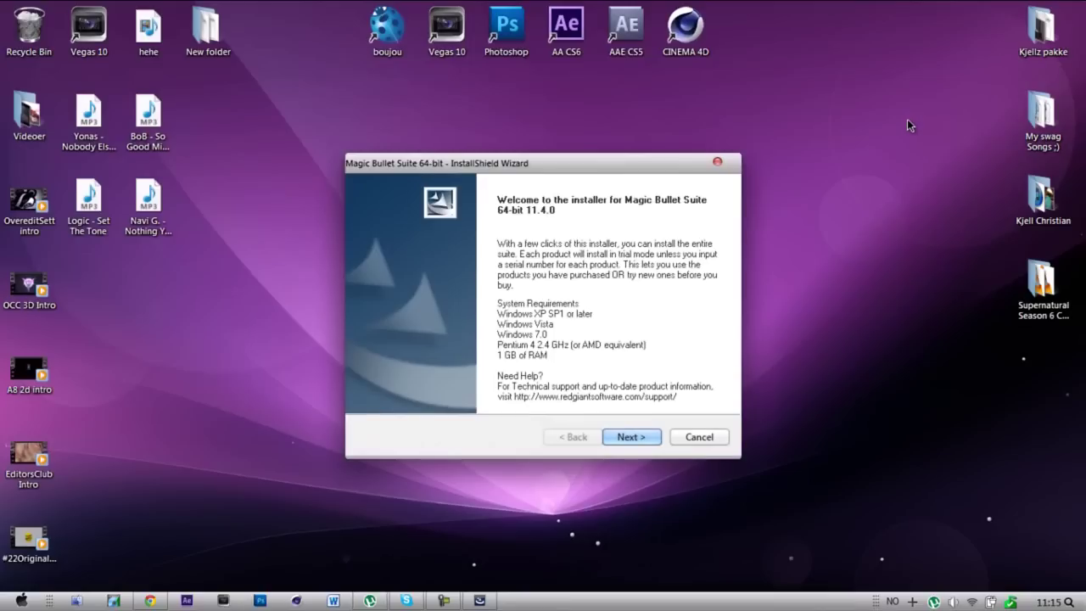
pyautogui.click(636, 437)
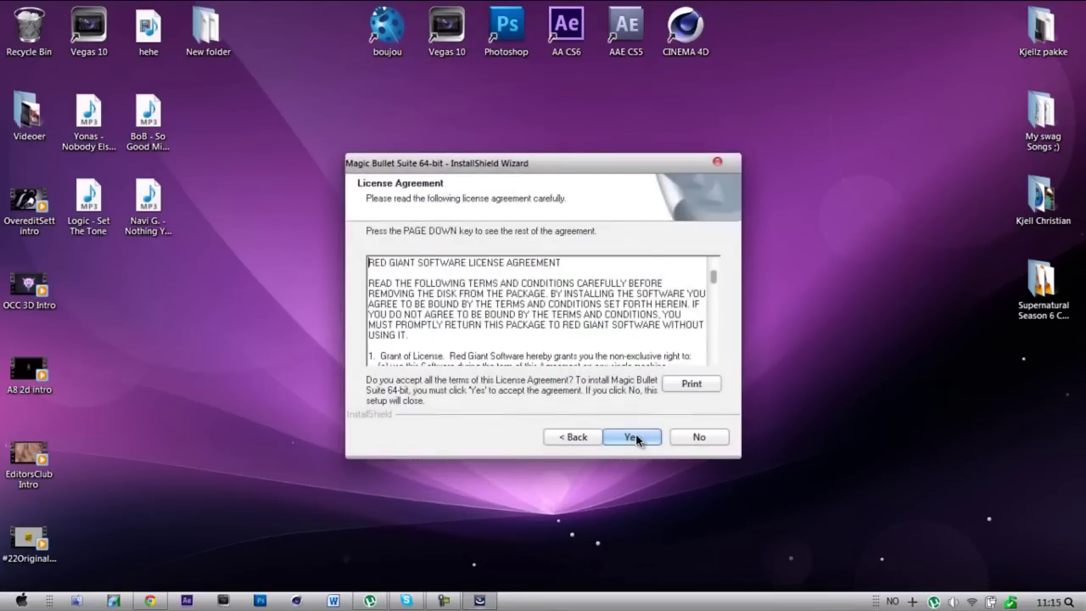
pyautogui.click(636, 437)
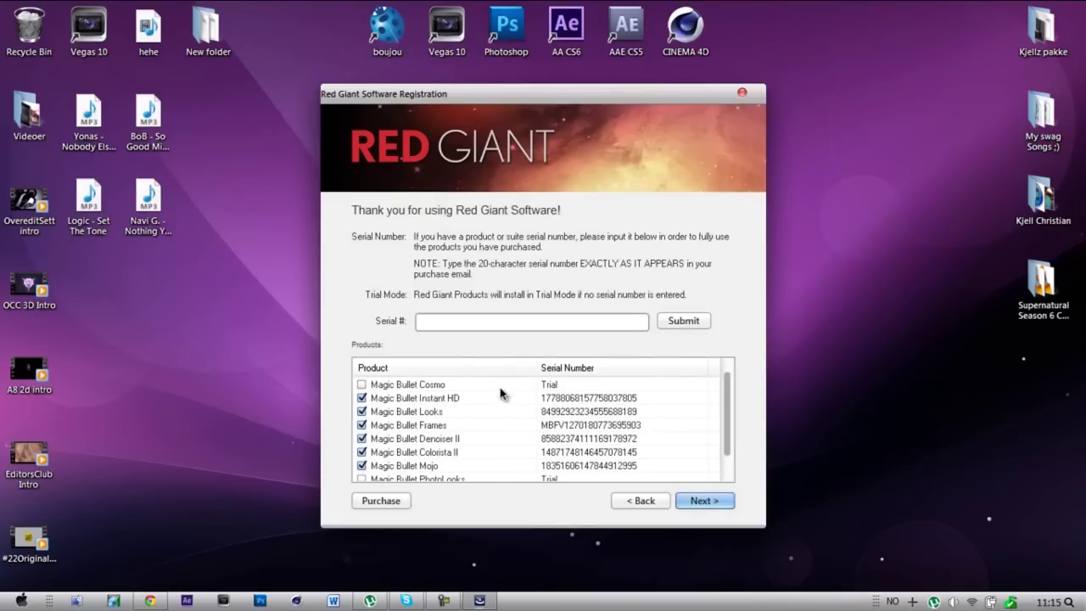
# Look up the serial numbers listed in the YouTube video description in Chrome
pyautogui.click(454, 320)
pyautogui.click(149, 601)
pyautogui.scroll(-3, 268, 497)
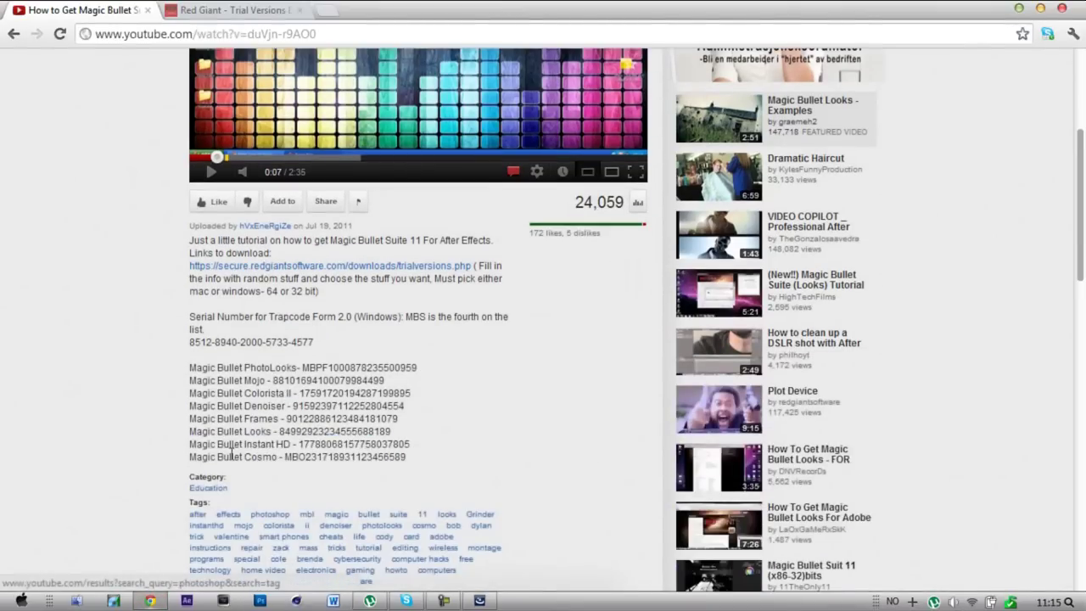
pyautogui.moveTo(187, 456); pyautogui.dragTo(268, 342)
pyautogui.click(144, 353)
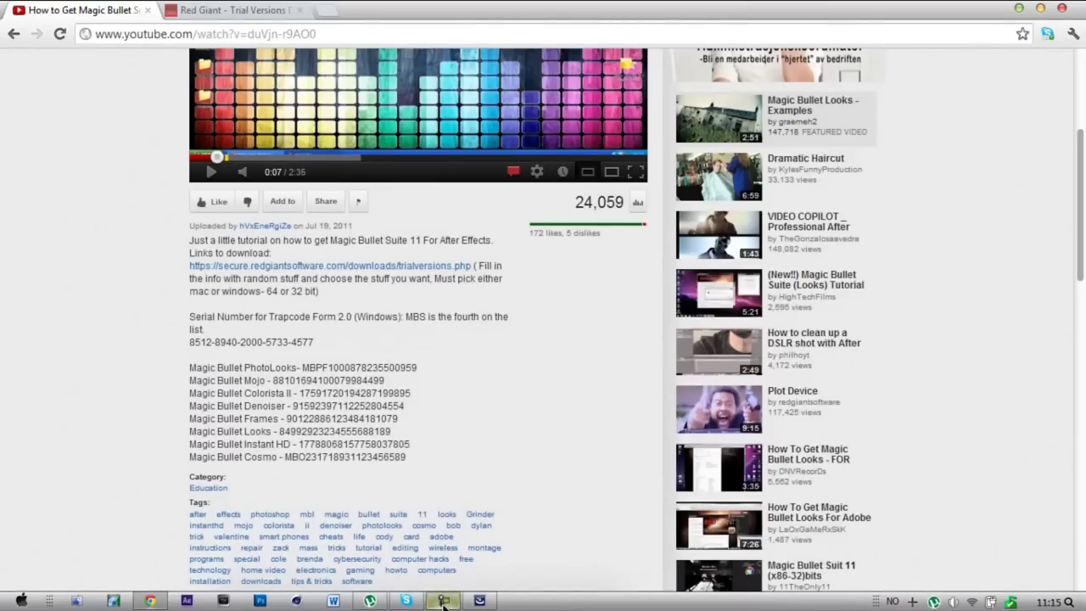
# Submit the serial in Red Giant Software Registration and continue to host selection
pyautogui.click(484, 603)
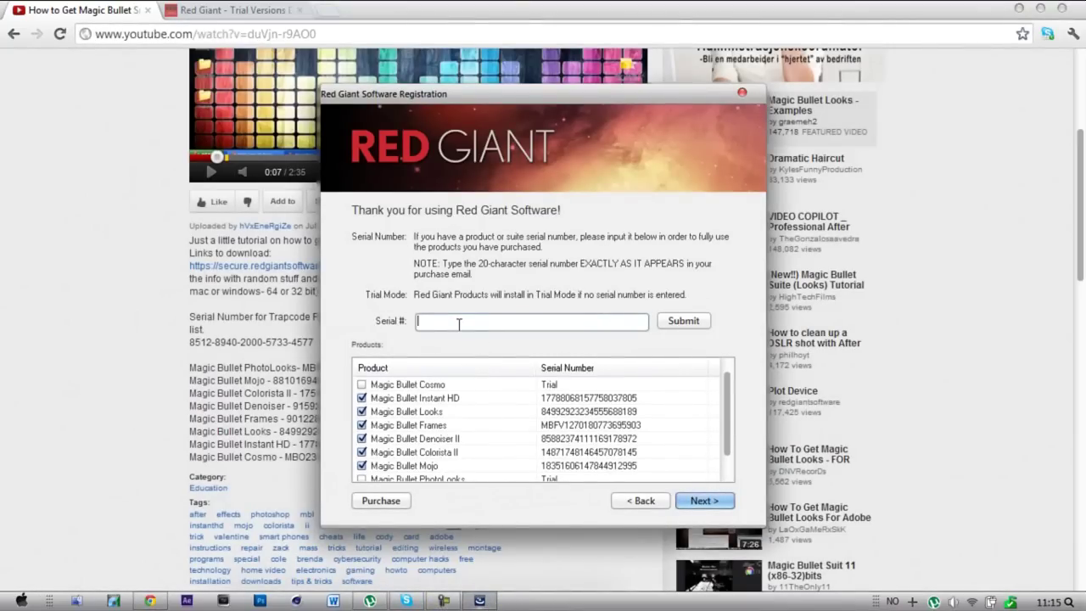
pyautogui.click(692, 322)
pyautogui.click(705, 500)
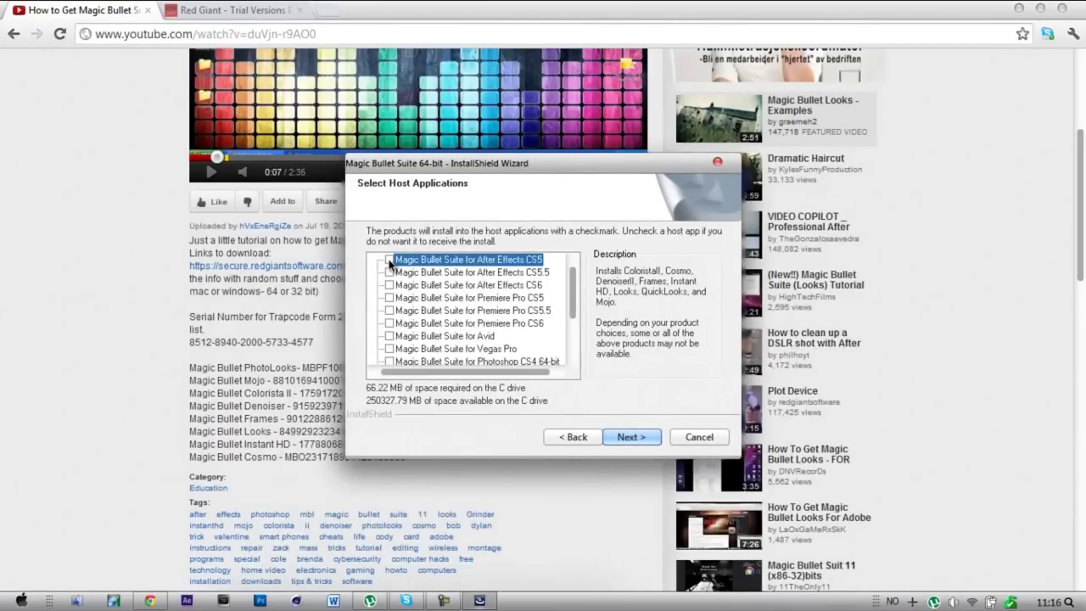
# Select Premiere Pro CS6 and Vegas Pro as host applications
pyautogui.click(390, 323)
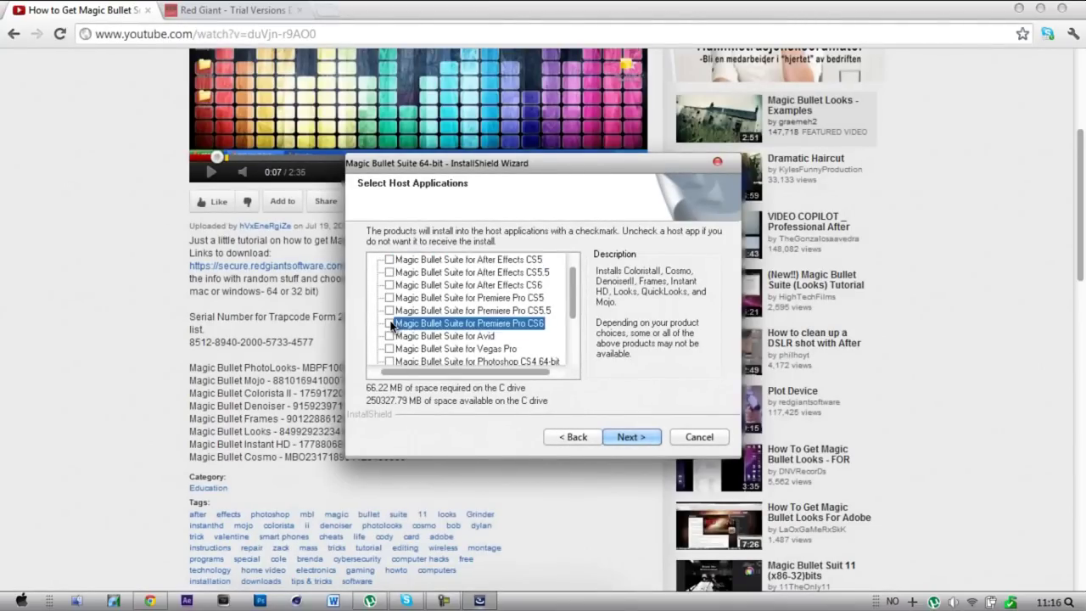
pyautogui.click(390, 323)
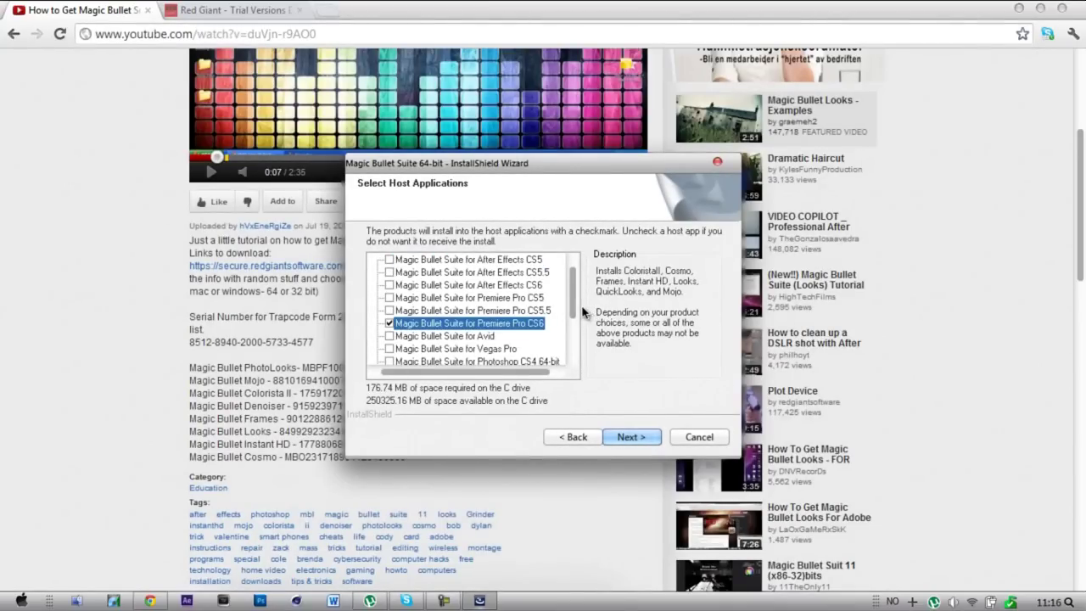
pyautogui.moveTo(574, 302); pyautogui.dragTo(572, 340)
pyautogui.click(390, 285)
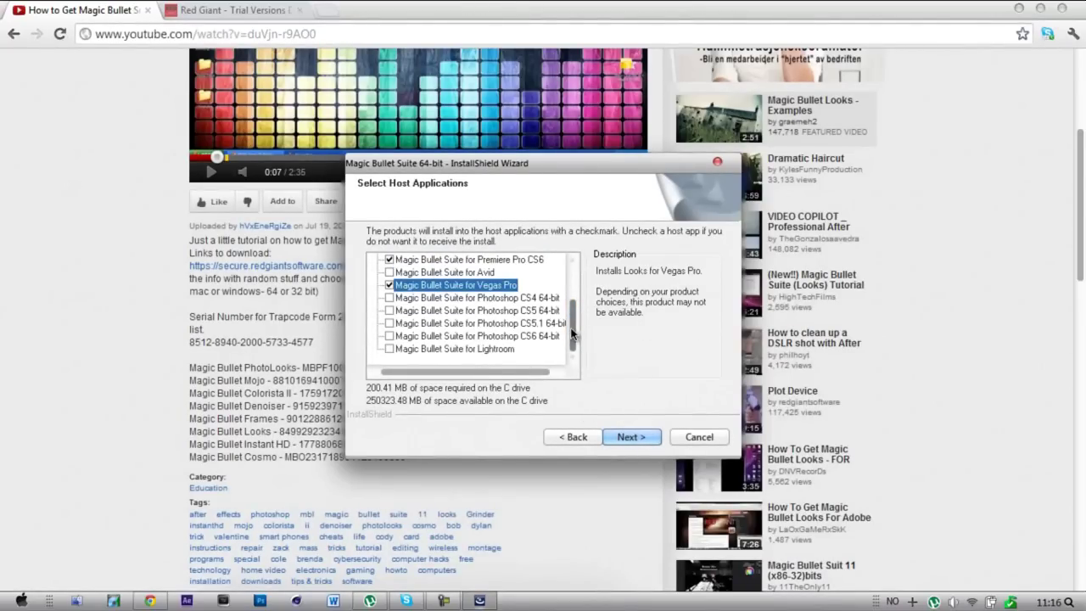
# Run the Magic Bullet Suite installation through to Finish
pyautogui.click(630, 437)
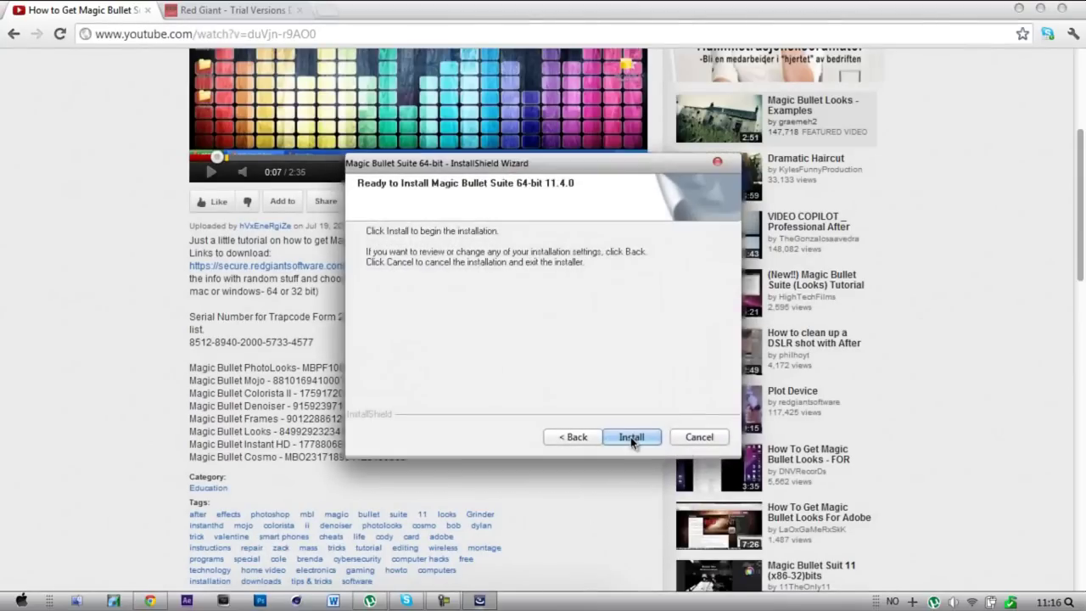
pyautogui.click(628, 439)
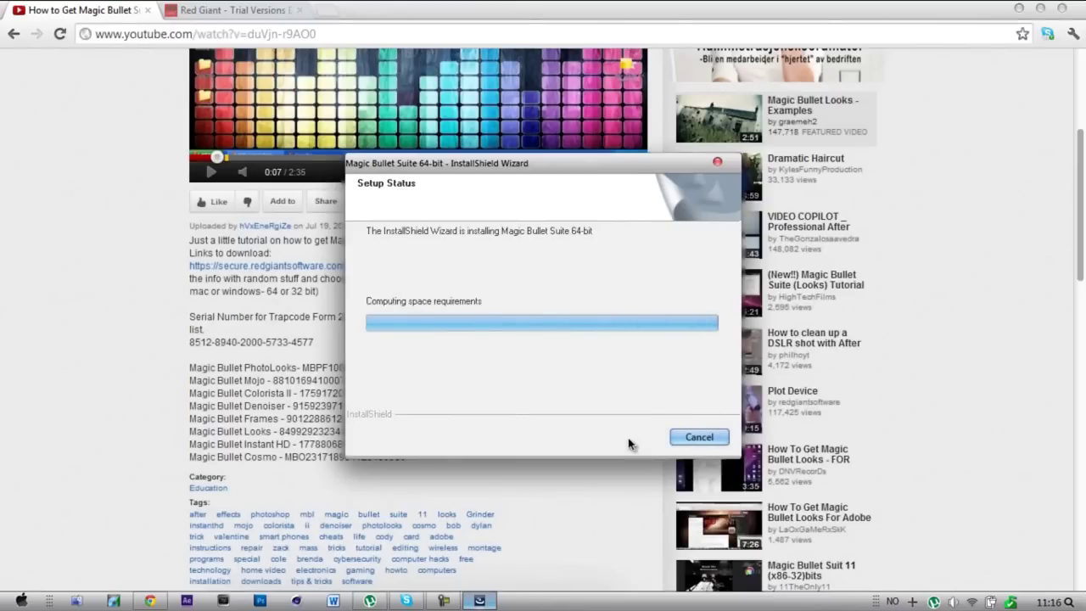
pyautogui.click(631, 437)
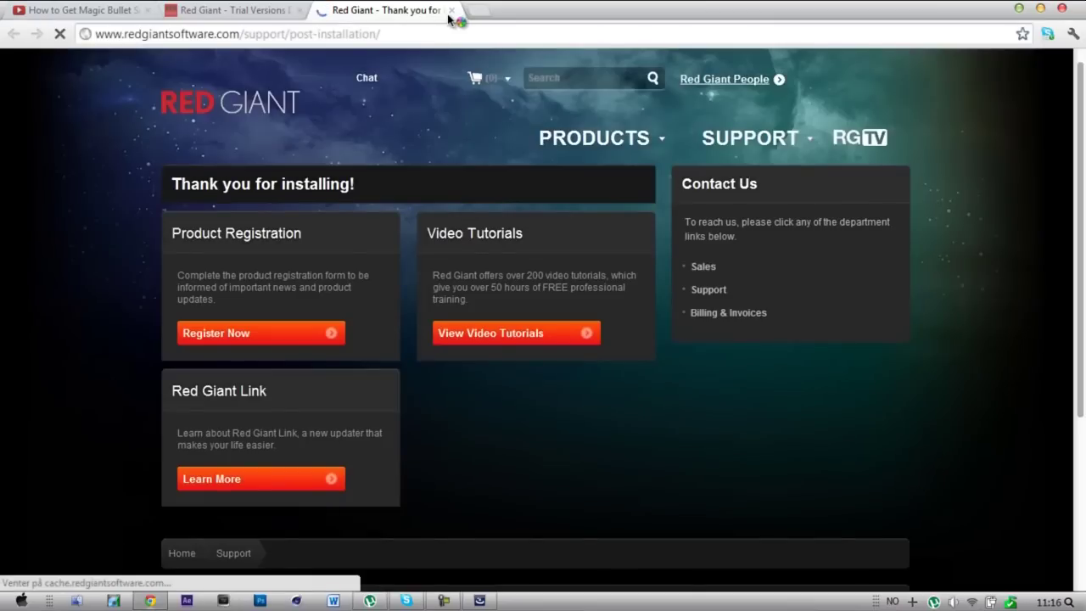
# Close the Red Giant thank-you tab and the Red Giant Link updater window
pyautogui.click(452, 10)
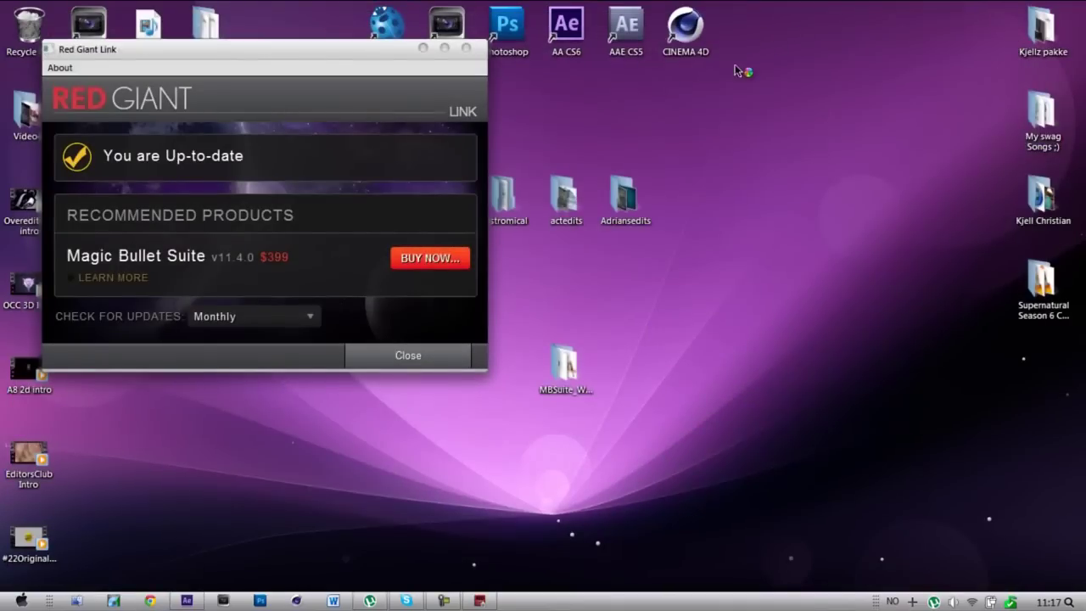
pyautogui.click(466, 48)
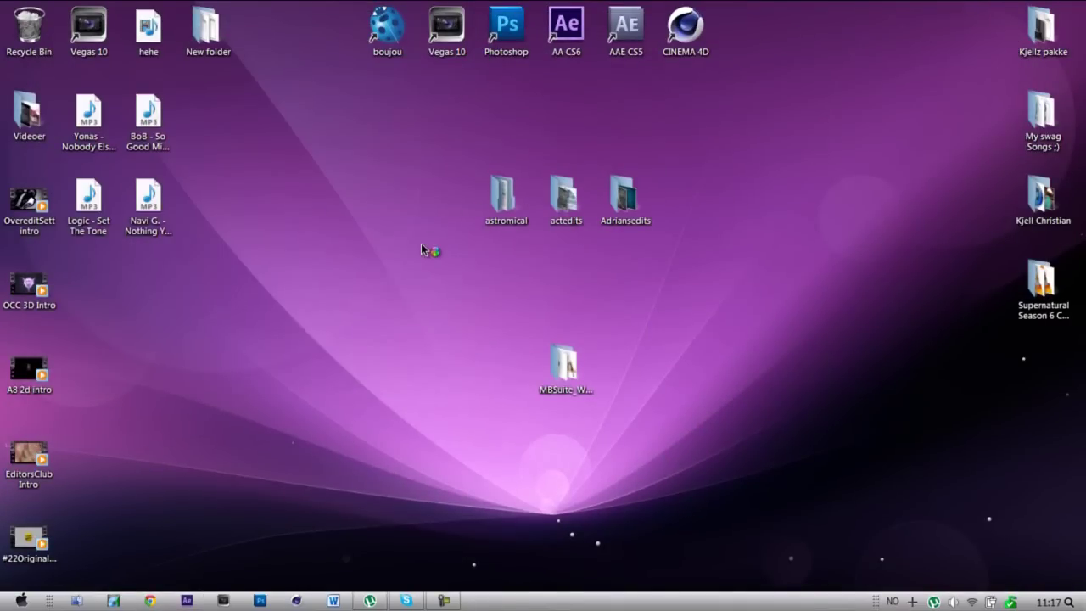
pyautogui.moveTo(464, 208); pyautogui.dragTo(719, 195)
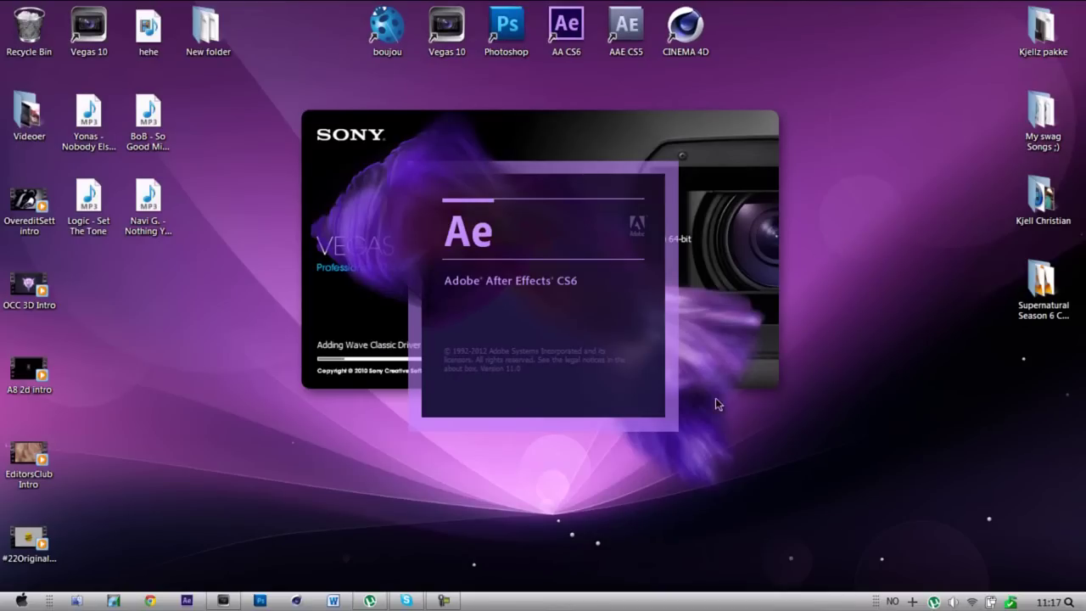
# Bring Chrome forward and close its two extra tabs
pyautogui.click(151, 602)
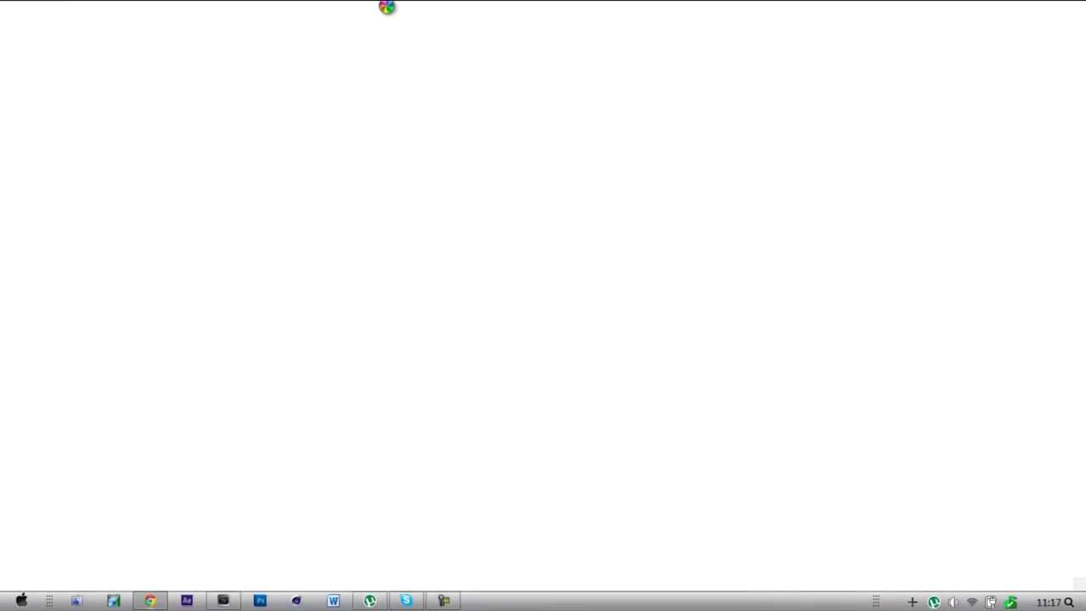
pyautogui.click(148, 11)
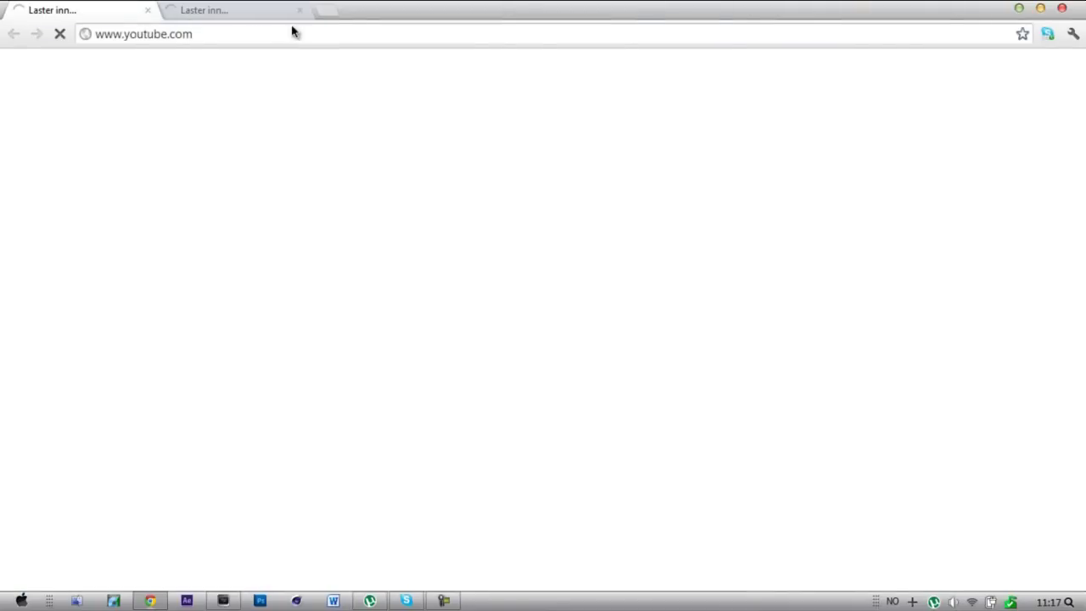
pyautogui.click(300, 11)
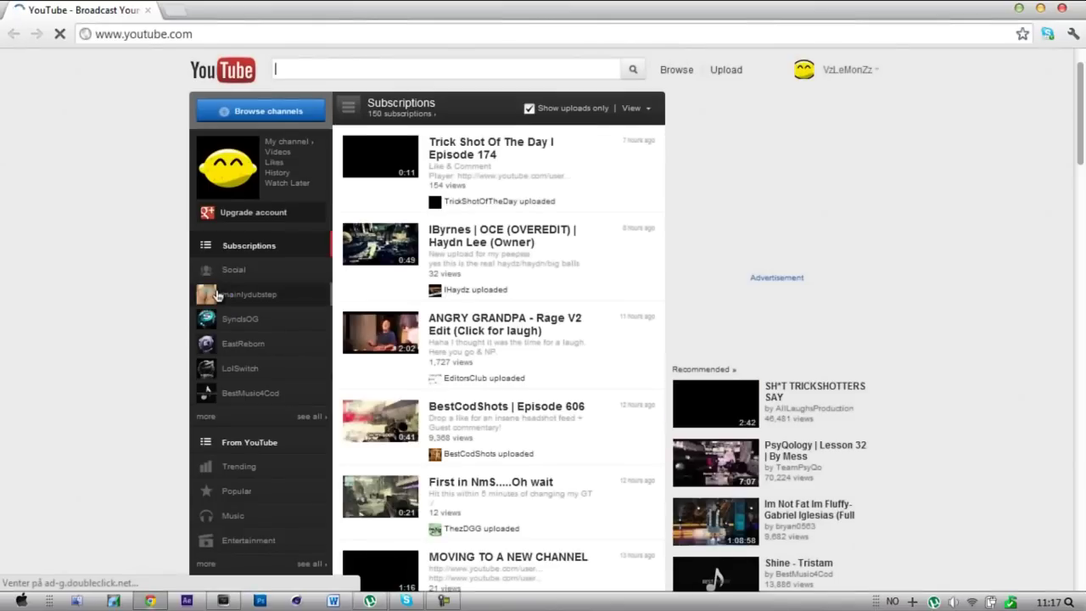
# Open the author's YouTube channel, pause the featured video and browse the uploads
pyautogui.click(243, 151)
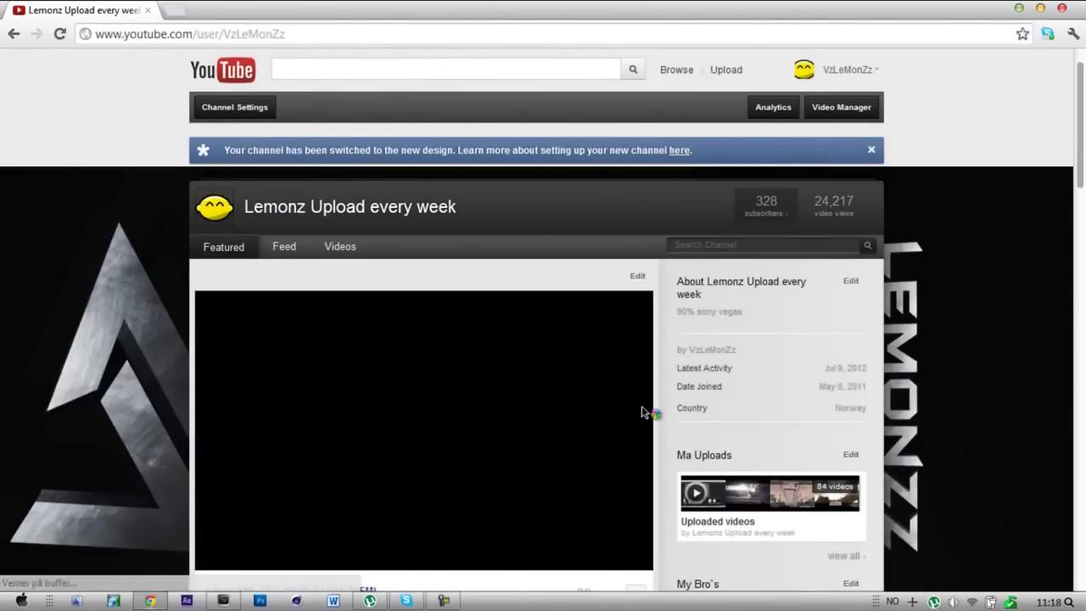
pyautogui.click(430, 440)
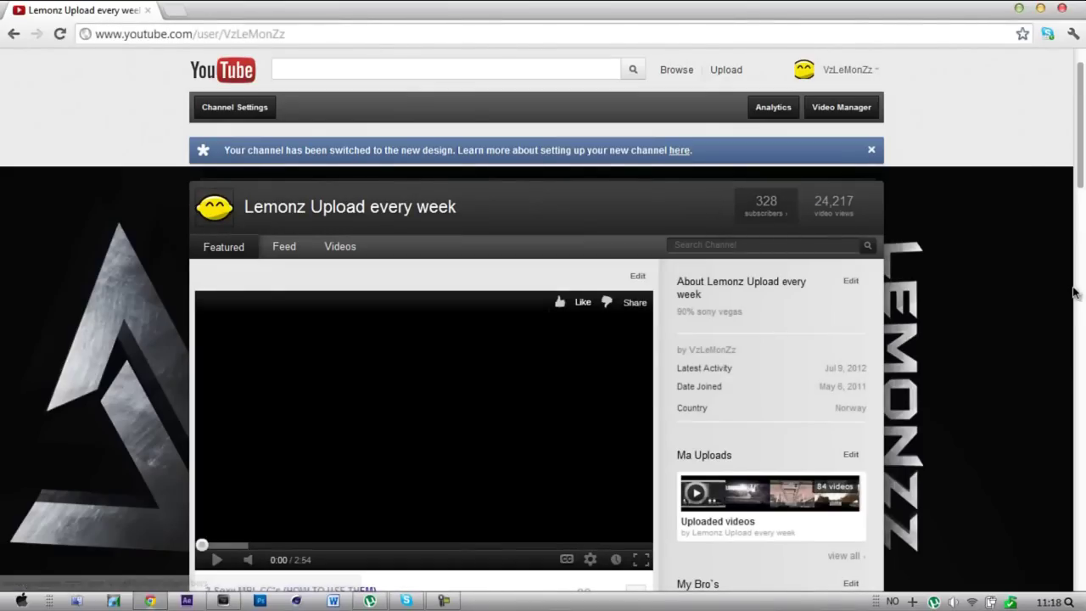
pyautogui.moveTo(1080, 183); pyautogui.dragTo(1077, 274)
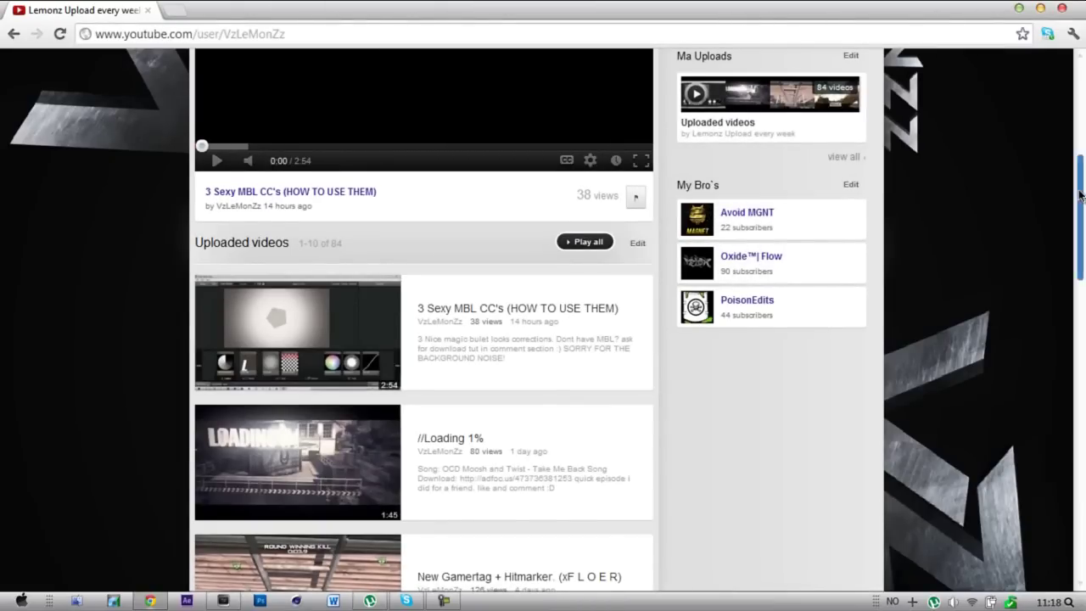
pyautogui.scroll(5, 770, 170)
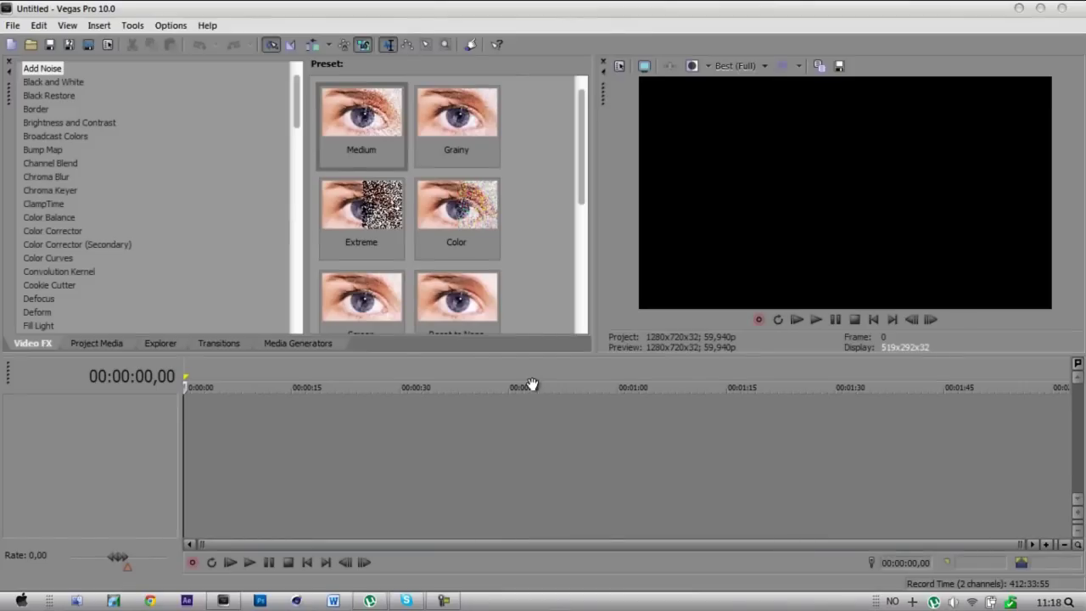
# Find Magic Bullet Looks in Vegas Pro's Video FX list and show its presets
pyautogui.moveTo(297, 100); pyautogui.dragTo(300, 160)
pyautogui.click(78, 195)
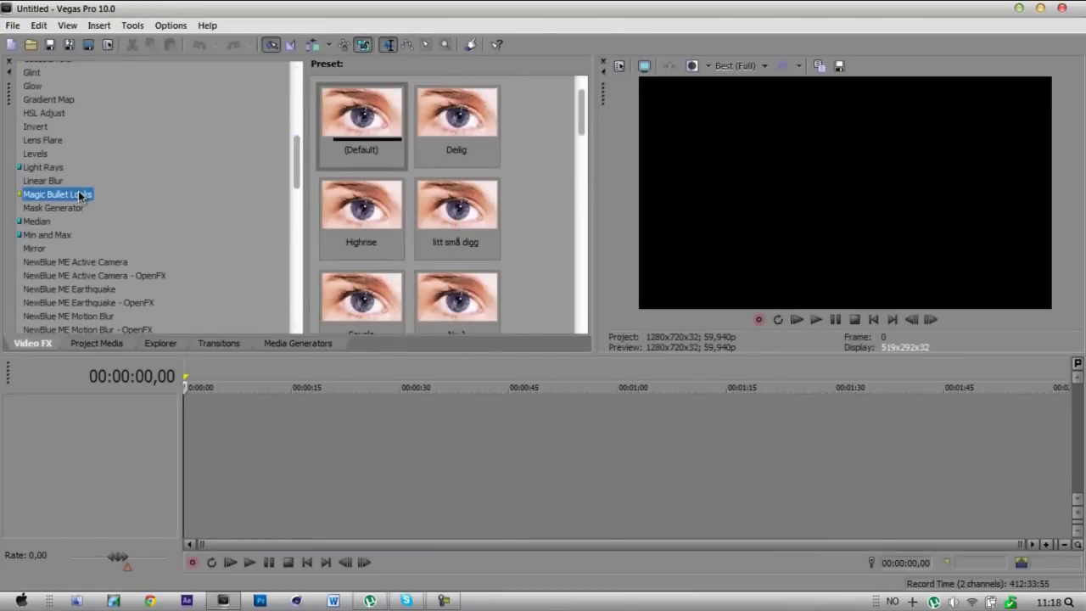